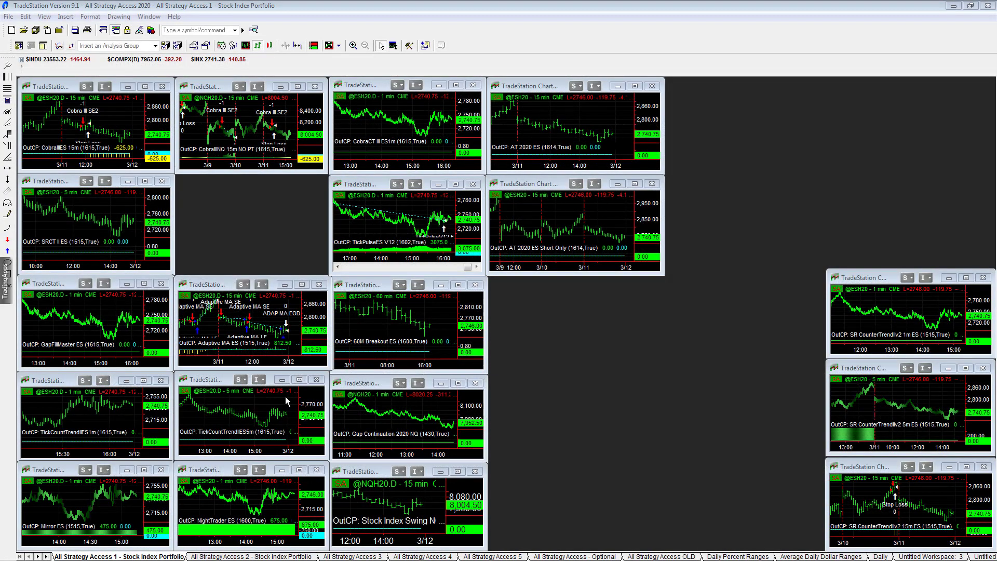
# Step: Maximize the TickPulseES V12 1-minute ES chart to fill the workspace
pyautogui.doubleClick(361, 184)
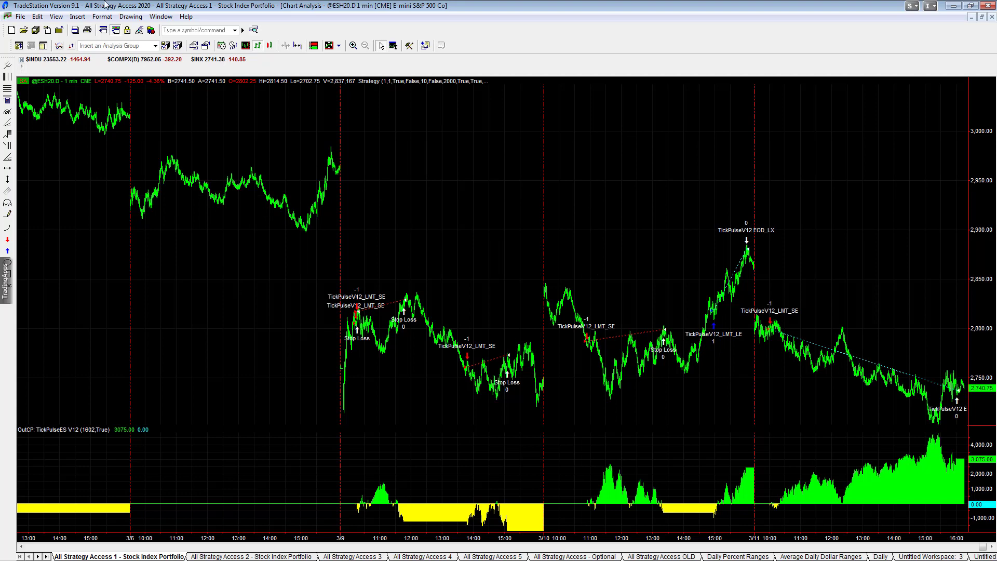
pyautogui.click(56, 17)
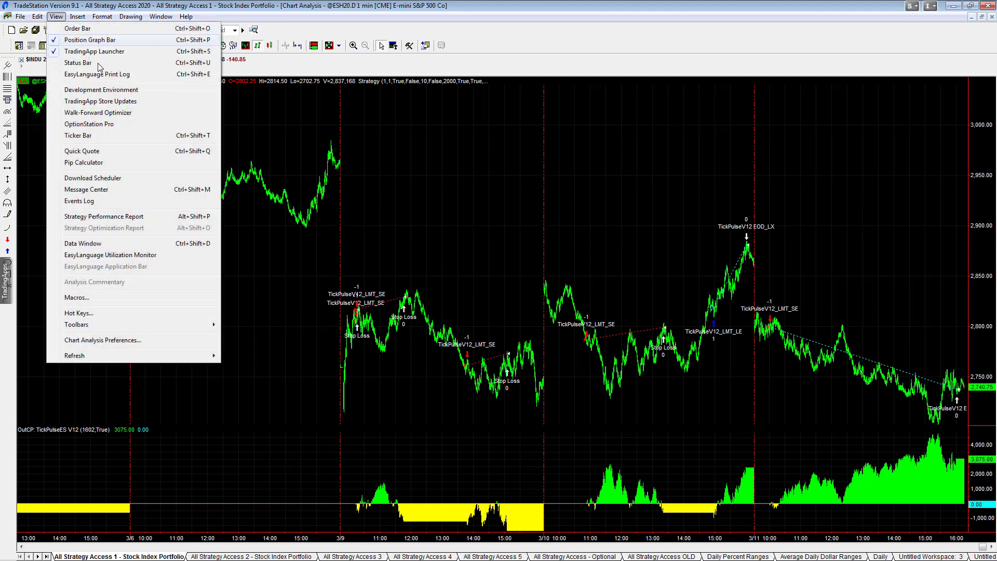
pyautogui.click(132, 217)
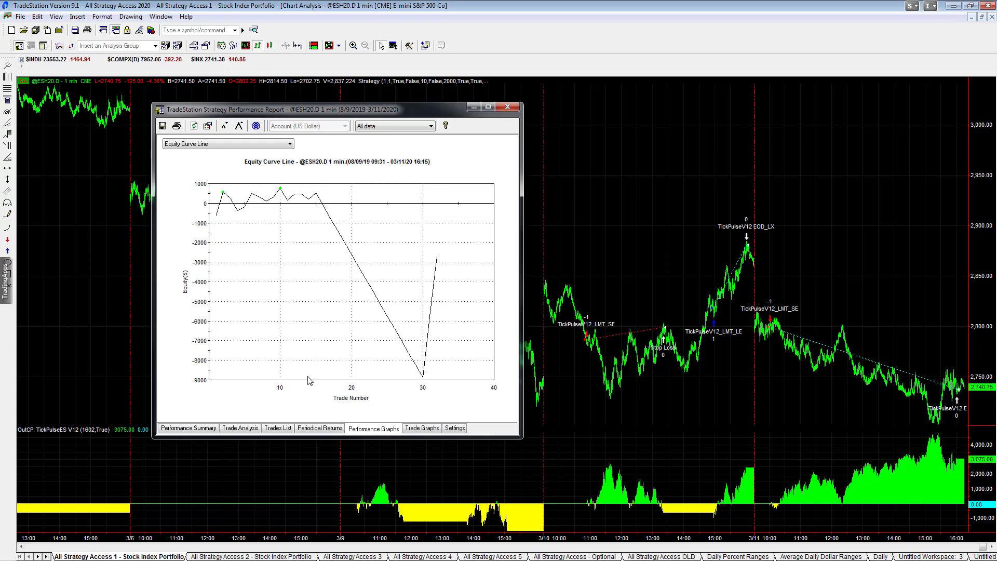
pyautogui.click(315, 430)
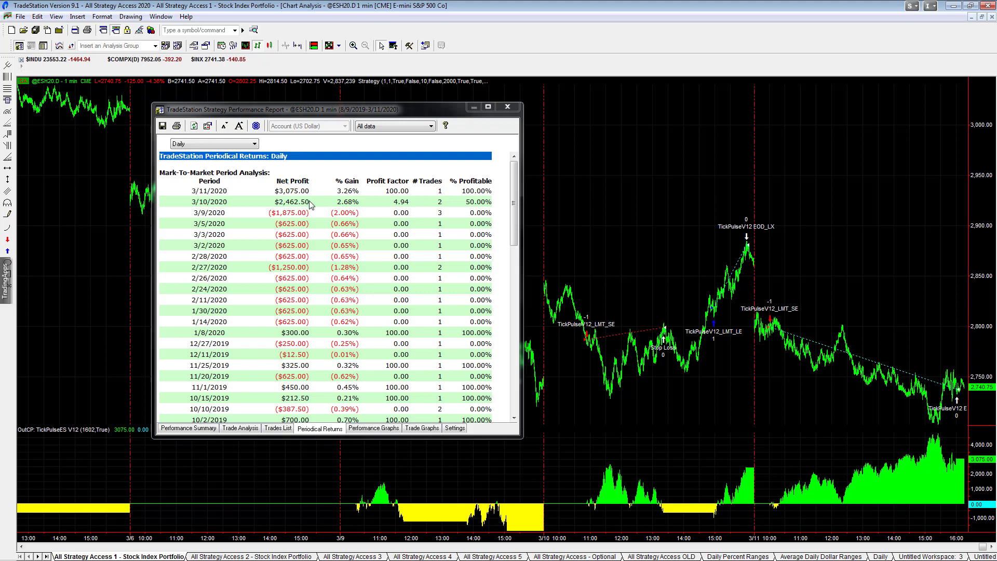
pyautogui.moveTo(312, 204); pyautogui.dragTo(276, 192)
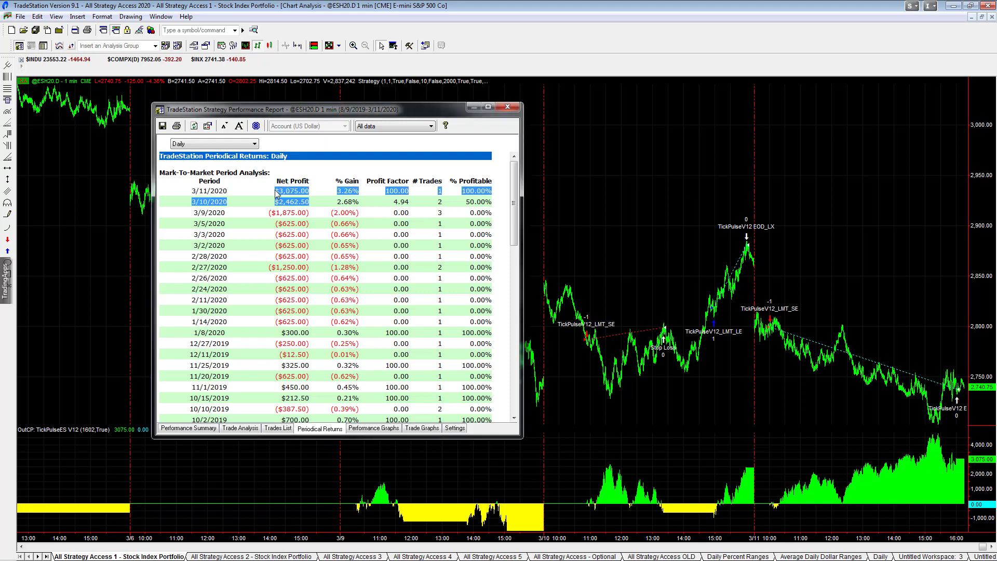
pyautogui.click(508, 107)
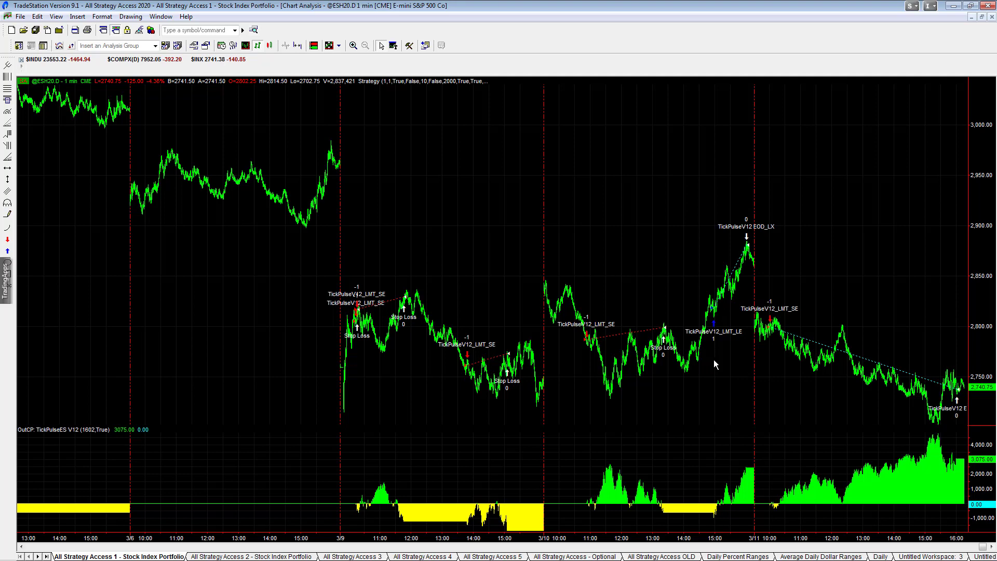
# Step: Return to the tiled charts and maximize the CobraIIIES 15-minute strategy chart full-window
pyautogui.click(982, 18)
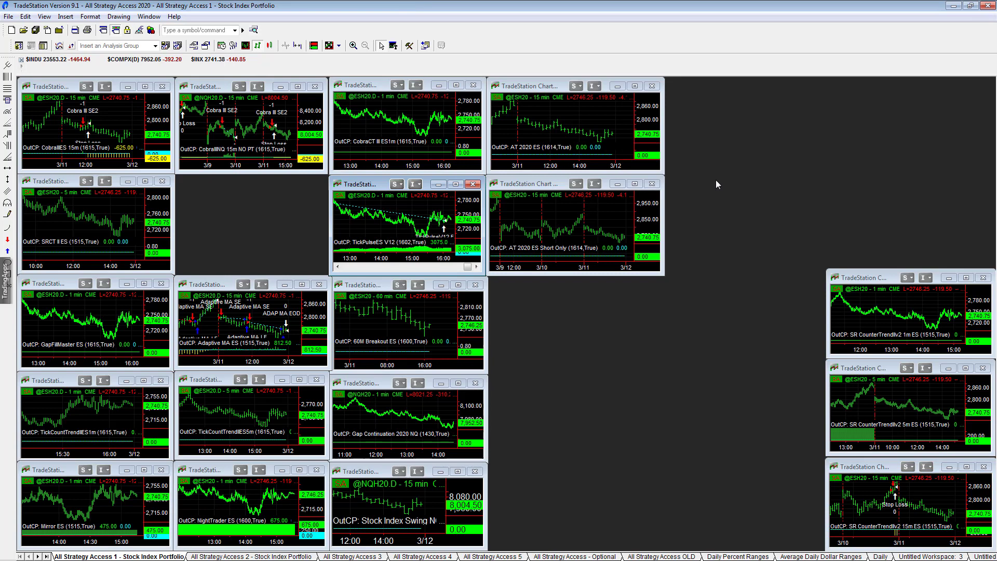
pyautogui.click(111, 113)
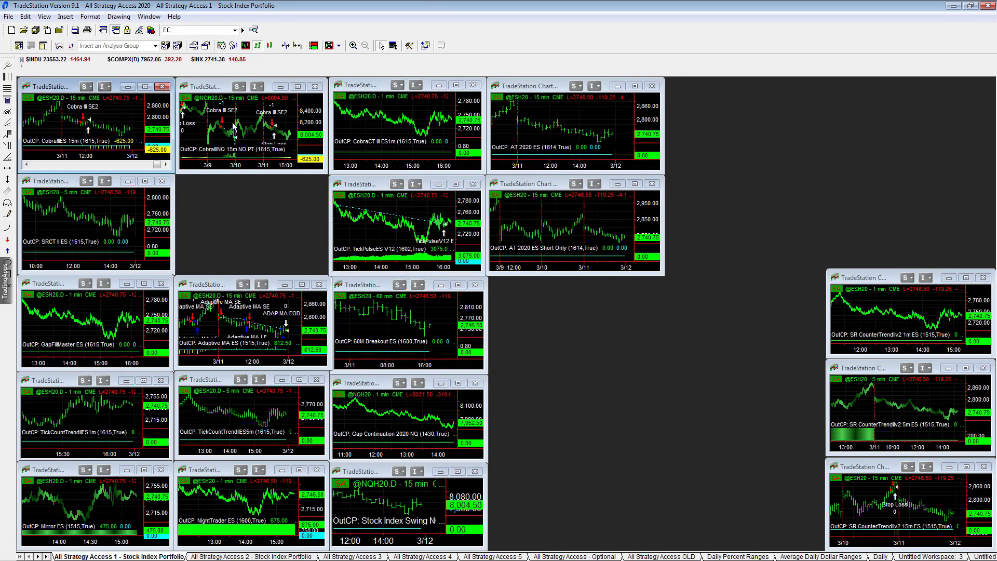
pyautogui.click(177, 99)
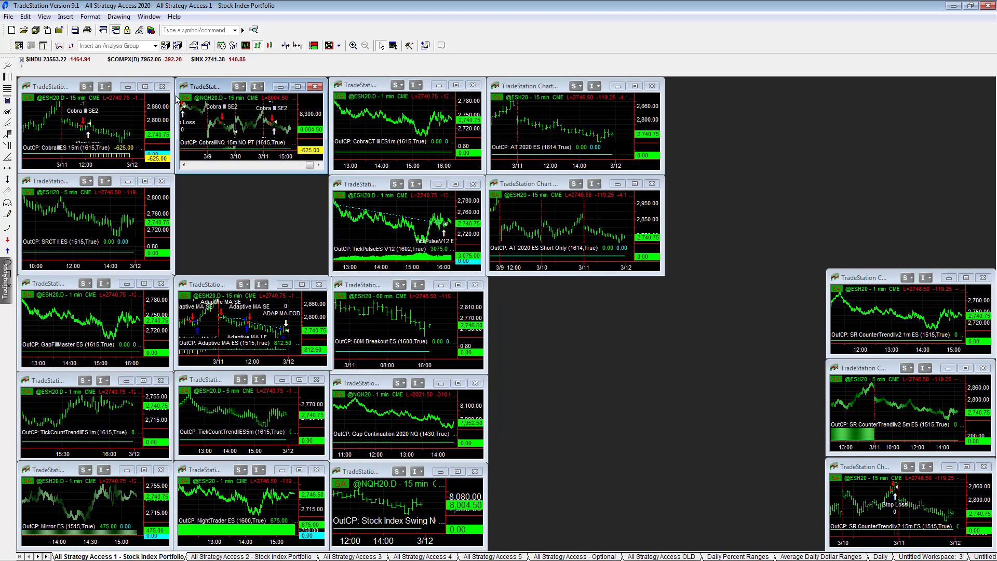
pyautogui.click(123, 114)
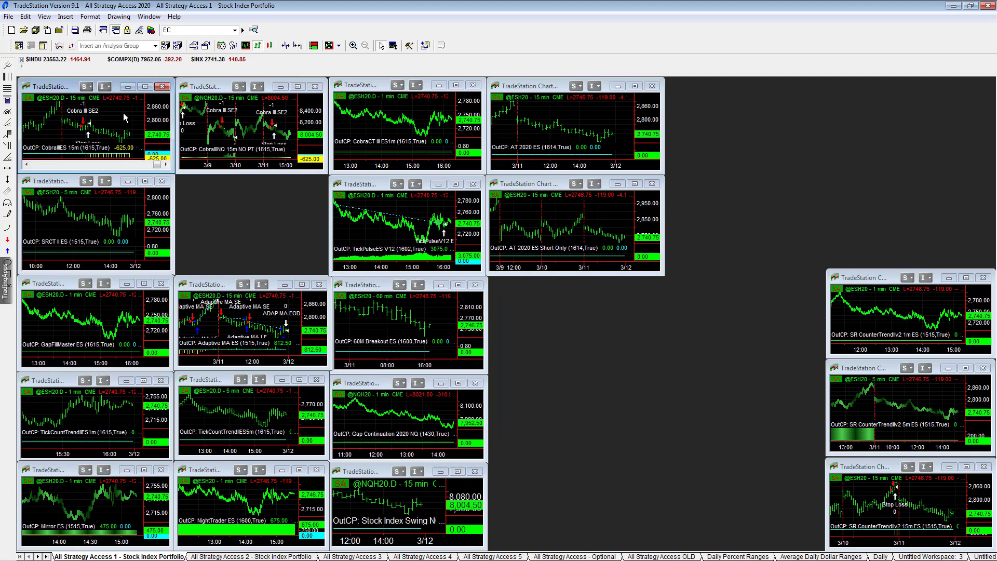
pyautogui.write('EC')
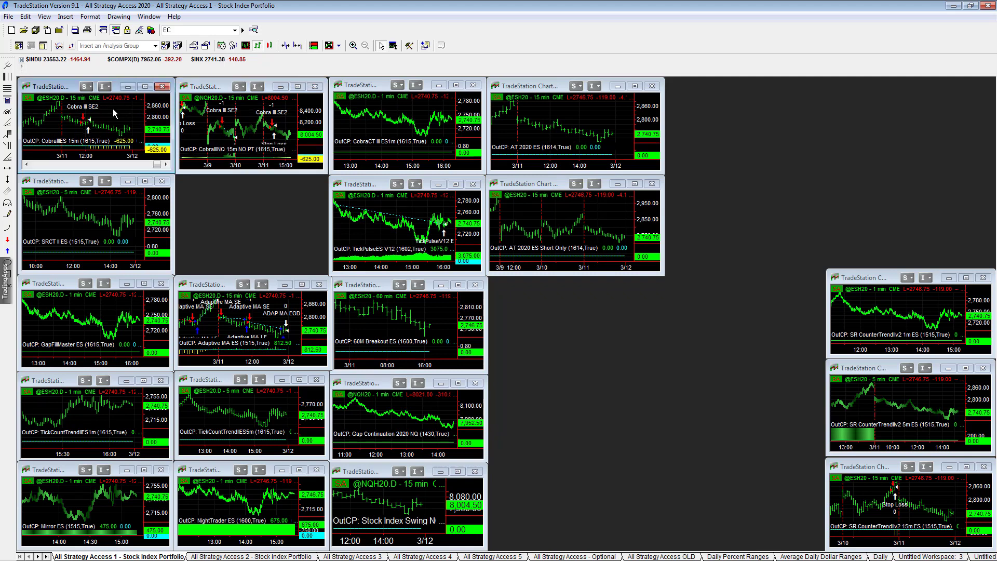
pyautogui.doubleClick(53, 87)
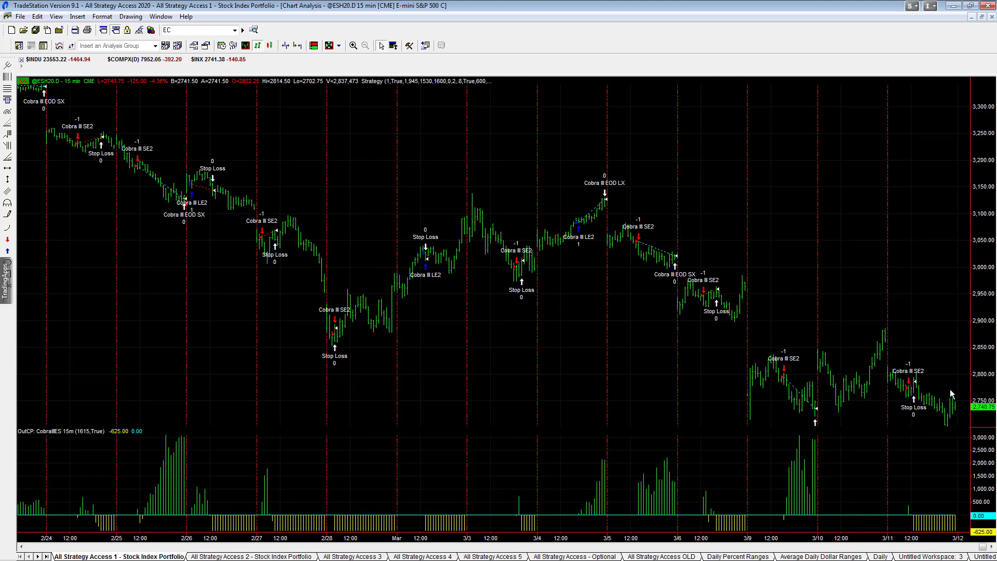
pyautogui.moveTo(909, 328)
# Step: Maximize the CobraIIINQ 15m NO PT chart, zoom in on recent trades and show crosshair values
pyautogui.click(983, 18)
pyautogui.click(214, 88)
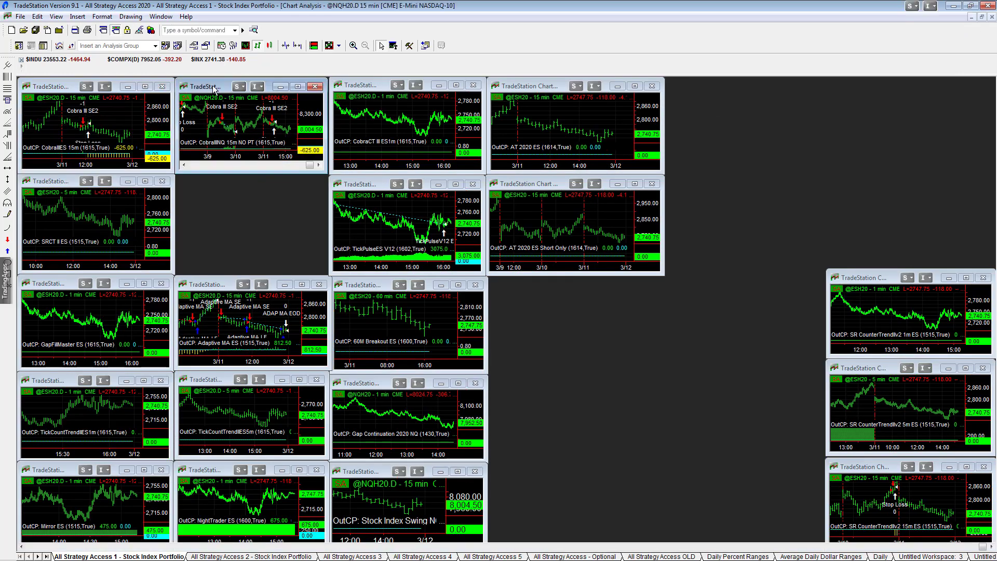
pyautogui.doubleClick(214, 87)
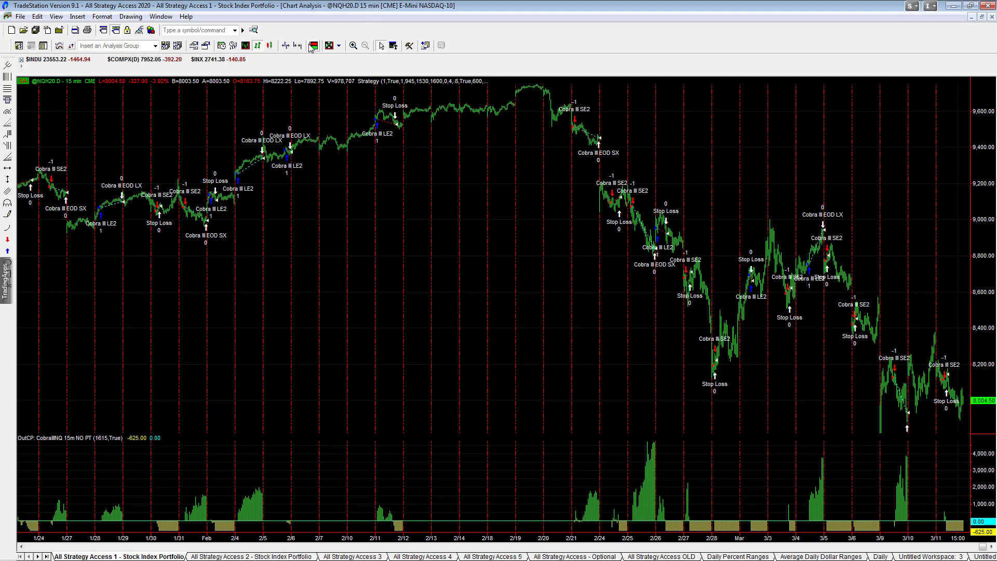
pyautogui.scroll(10, 450, 117)
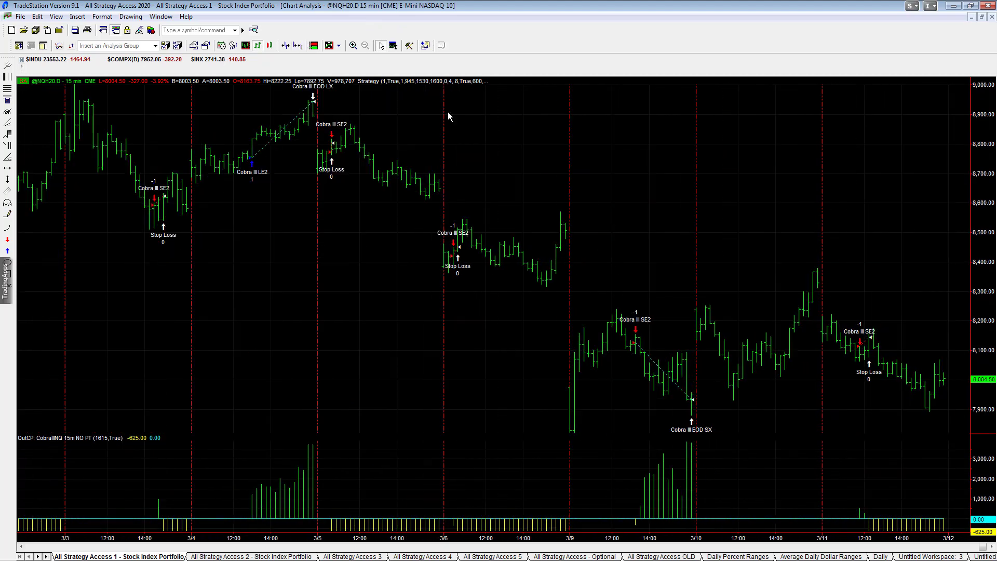
pyautogui.hotkey('ctrl', 'r')
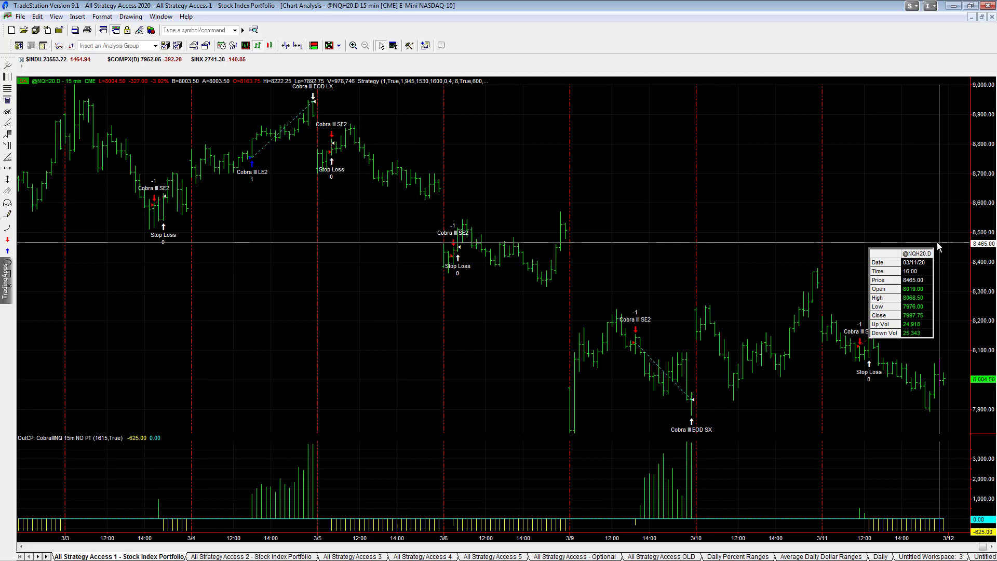
pyautogui.click(982, 17)
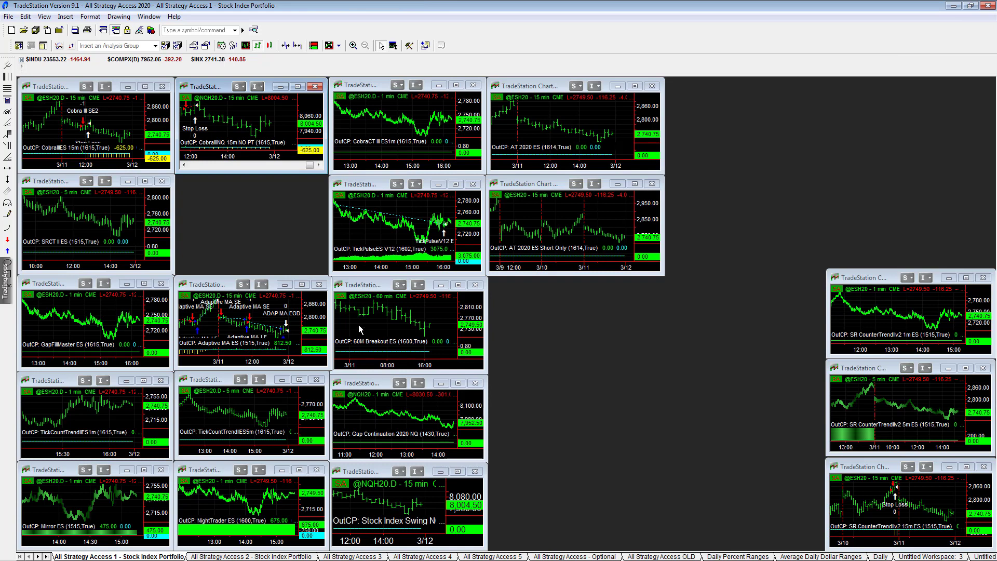
# Step: Re-enlarge the NQ Cobra chart to inspect the 3/11 and 12:45 bars, then return to the grid
pyautogui.doubleClick(208, 87)
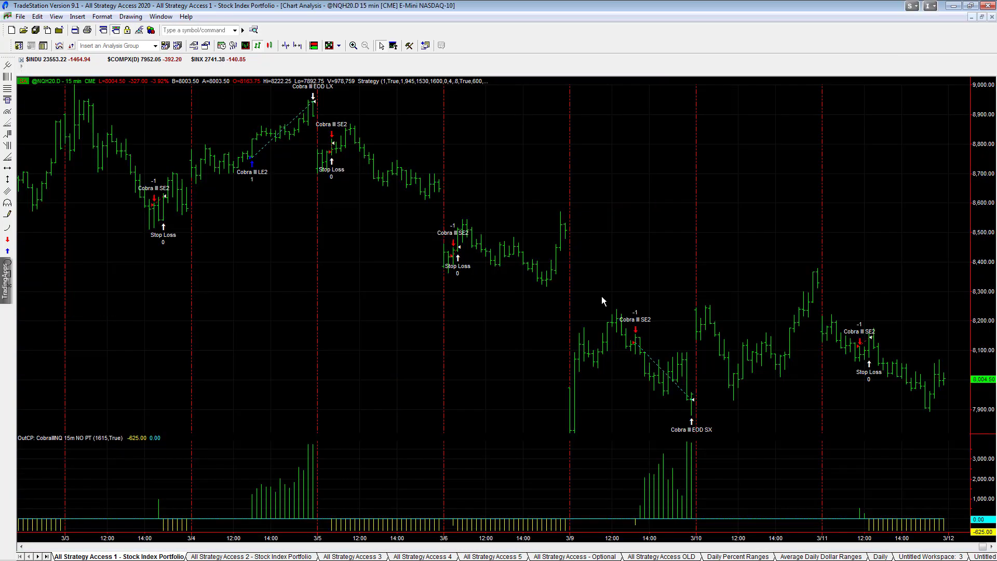
pyautogui.middleClick(909, 413)
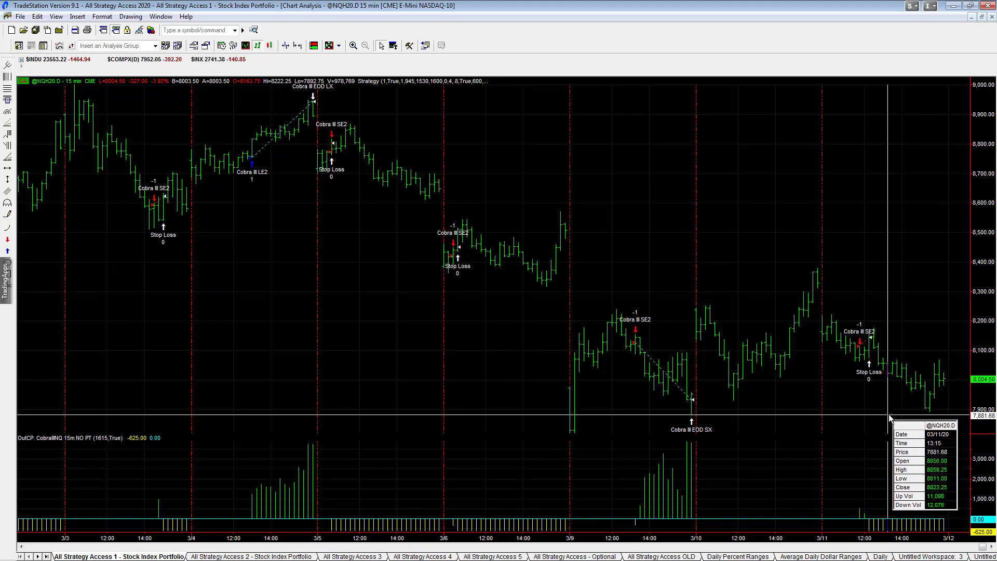
pyautogui.click(883, 368)
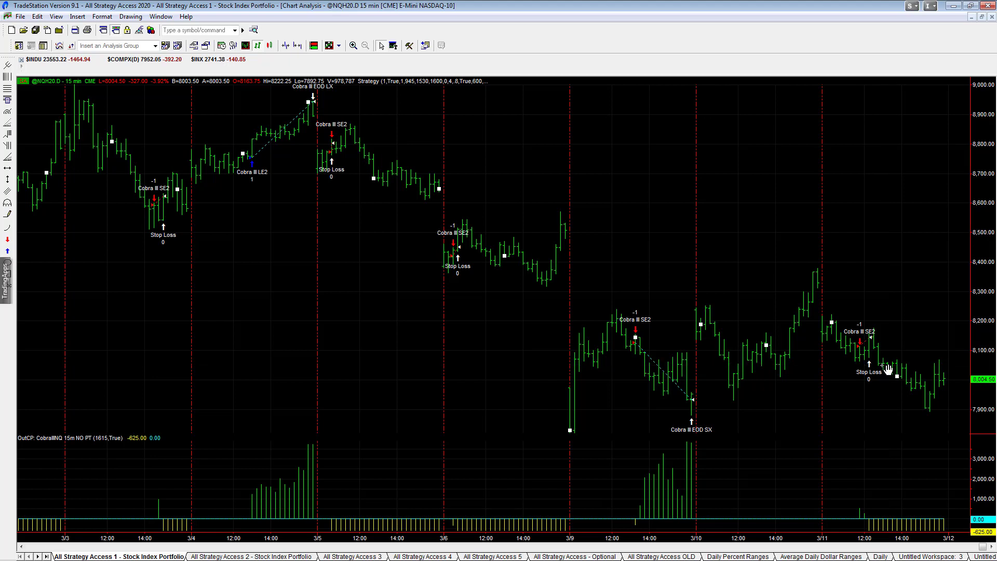
pyautogui.click(878, 369)
pyautogui.click(982, 17)
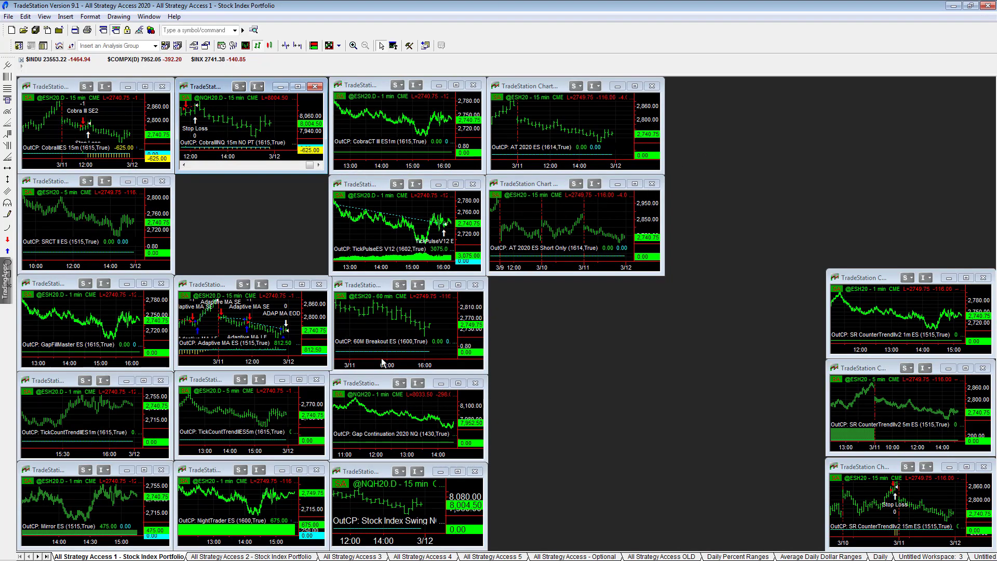
# Step: View the Adaptive MA ES and Mirror ES charts full-size, restoring each to its tile
pyautogui.doubleClick(215, 286)
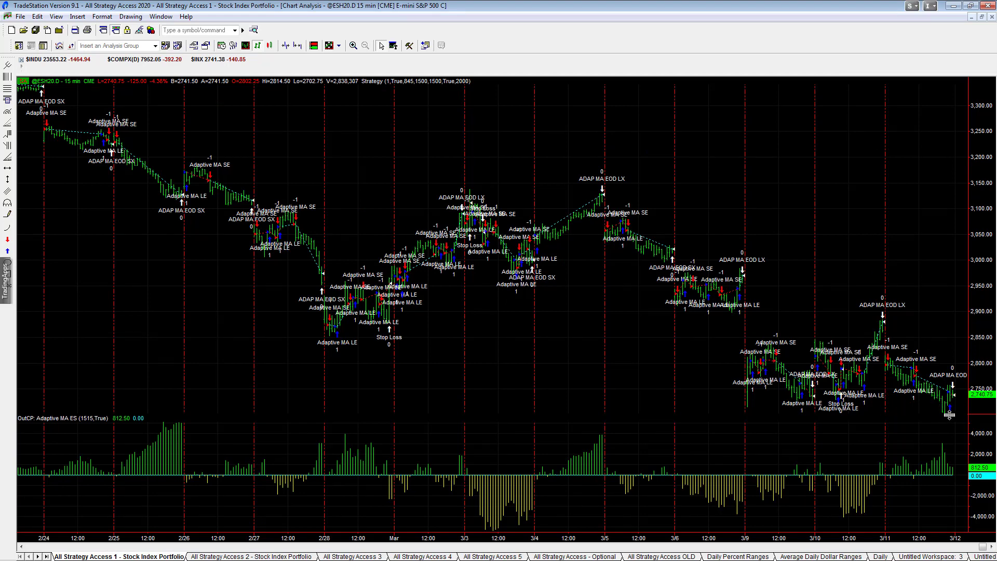
pyautogui.click(982, 17)
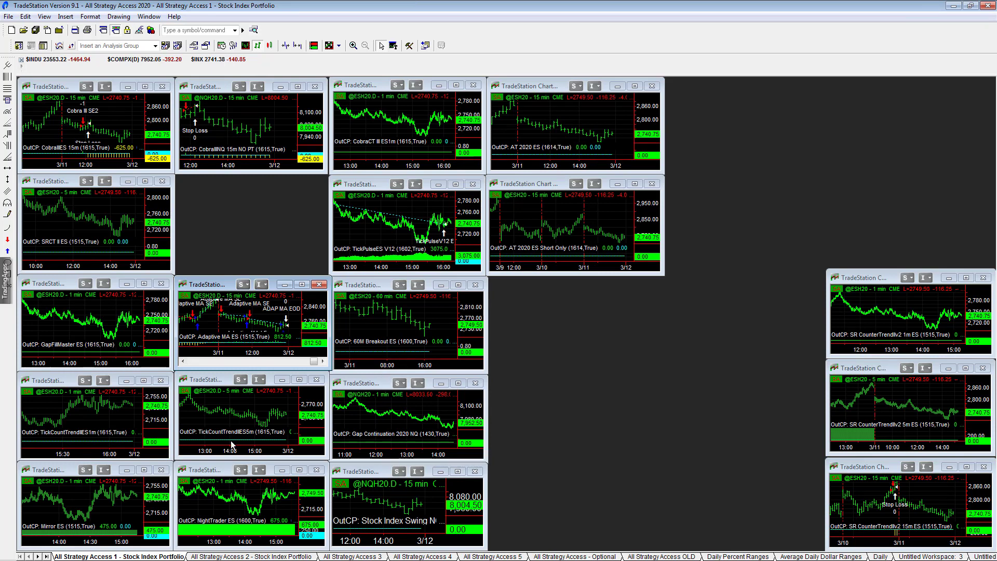
pyautogui.click(53, 471)
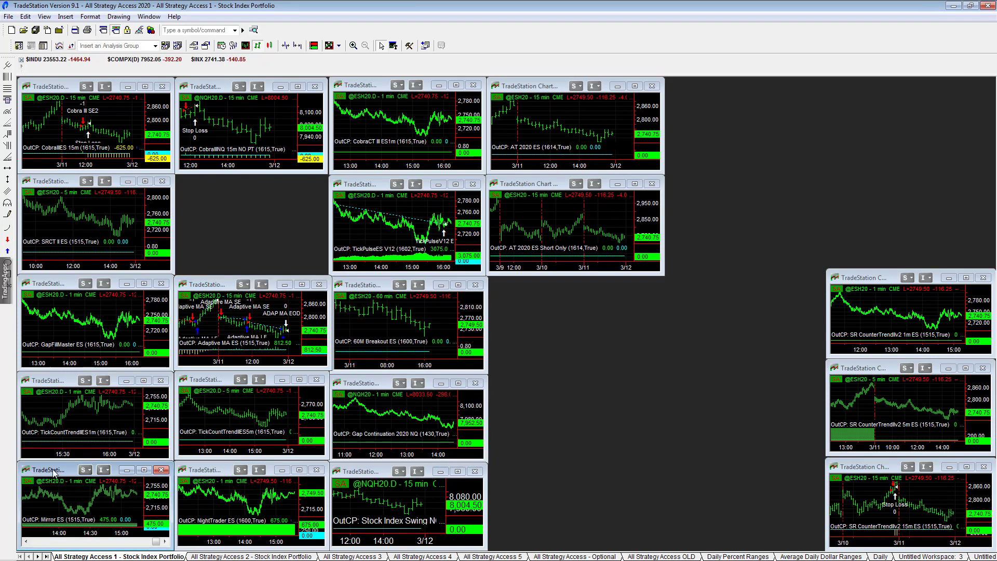
pyautogui.doubleClick(55, 470)
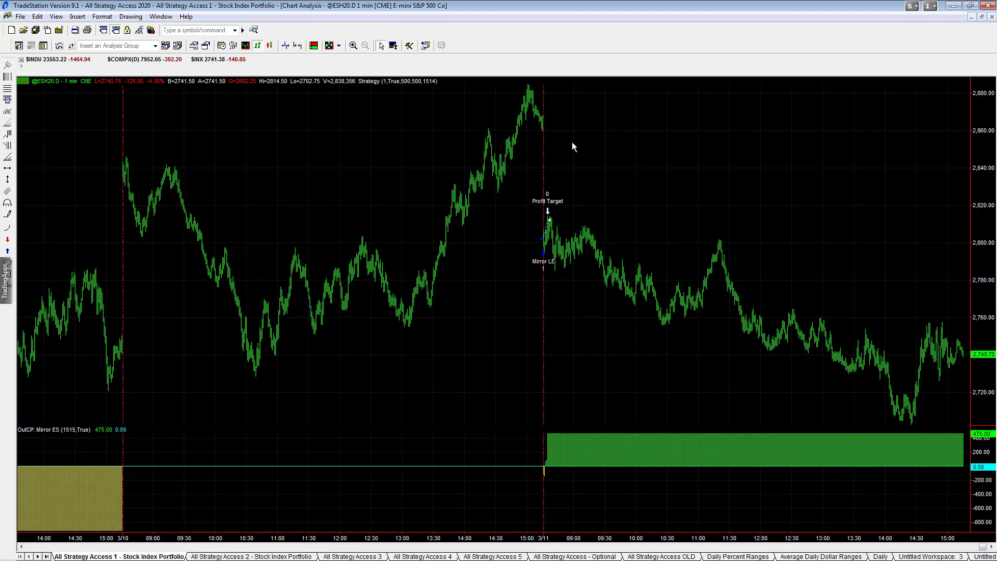
pyautogui.click(982, 17)
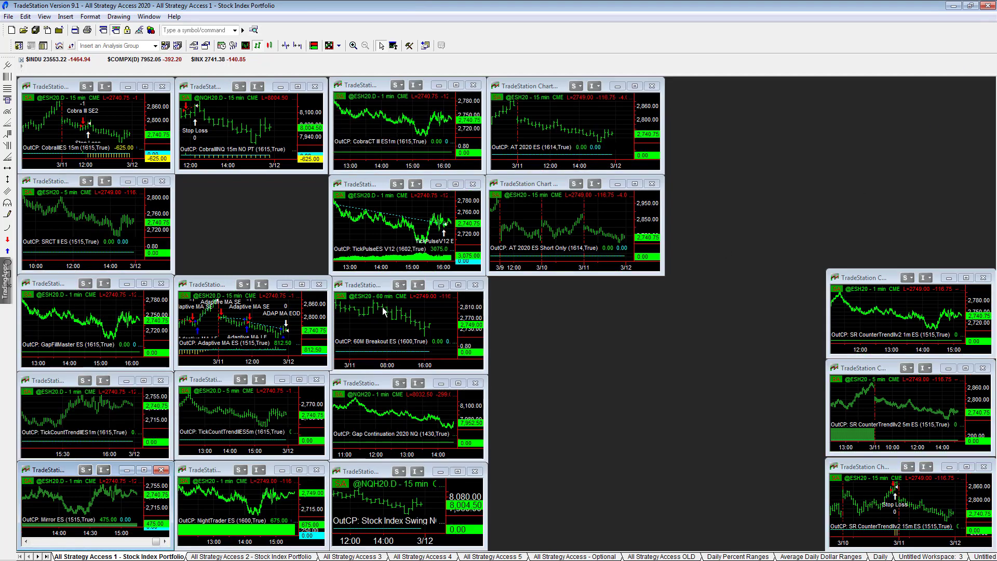
# Step: View the NightTrader ES chart full-size, restore it, and activate the CobraIII ES chart
pyautogui.doubleClick(211, 473)
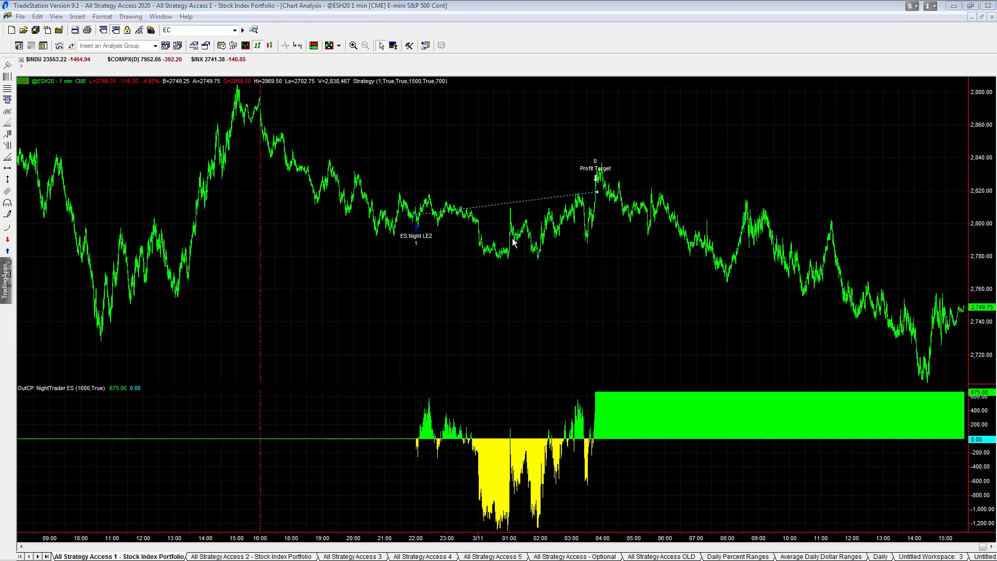
pyautogui.click(983, 17)
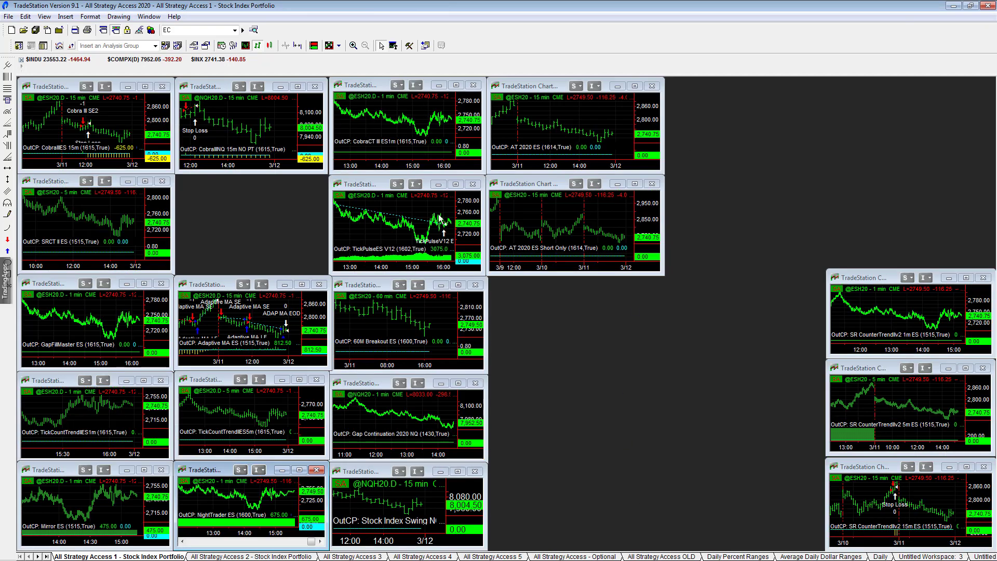
pyautogui.click(260, 505)
pyautogui.click(164, 143)
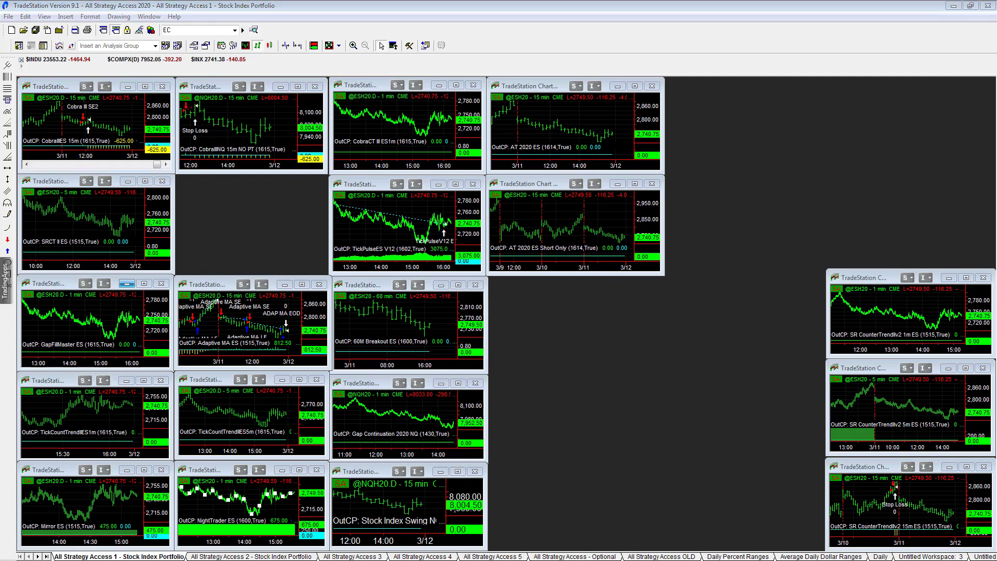
# Step: Bring Book1.xlsx forward, maximize it, and compare cells G3 (-625) and H5 (3075)
pyautogui.hotkey('alt', 'Tab')
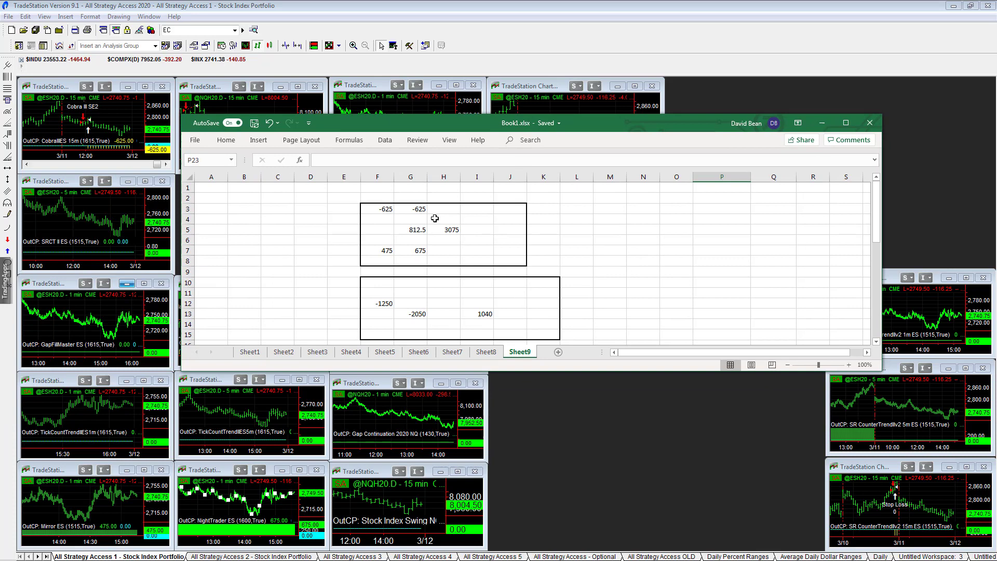
pyautogui.moveTo(386, 209); pyautogui.dragTo(464, 254)
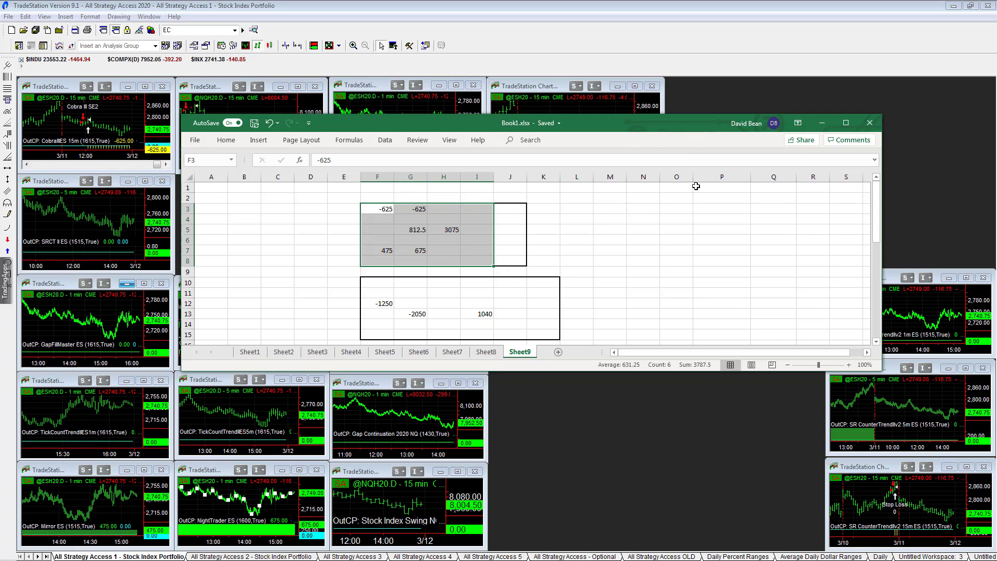
pyautogui.doubleClick(609, 118)
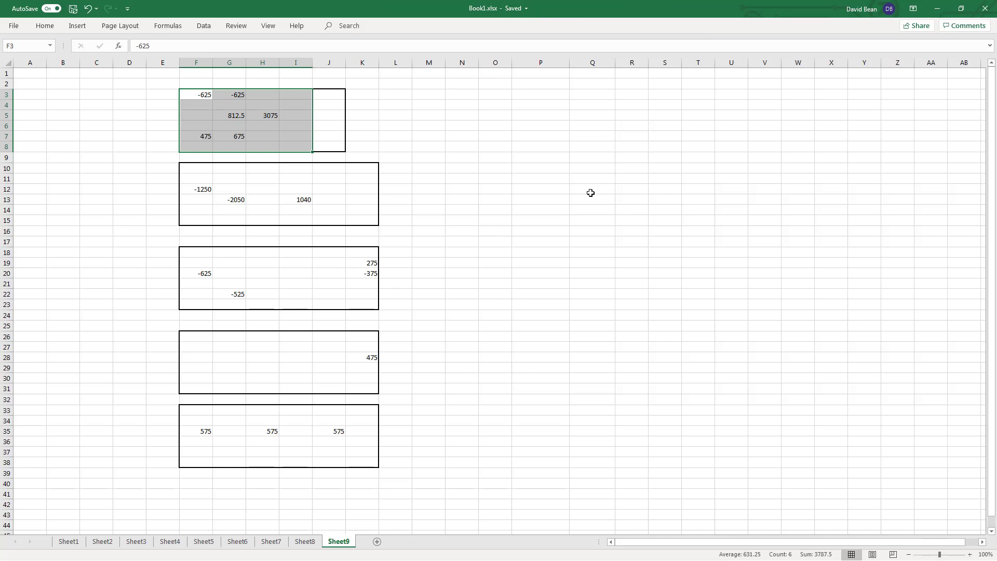
pyautogui.click(238, 95)
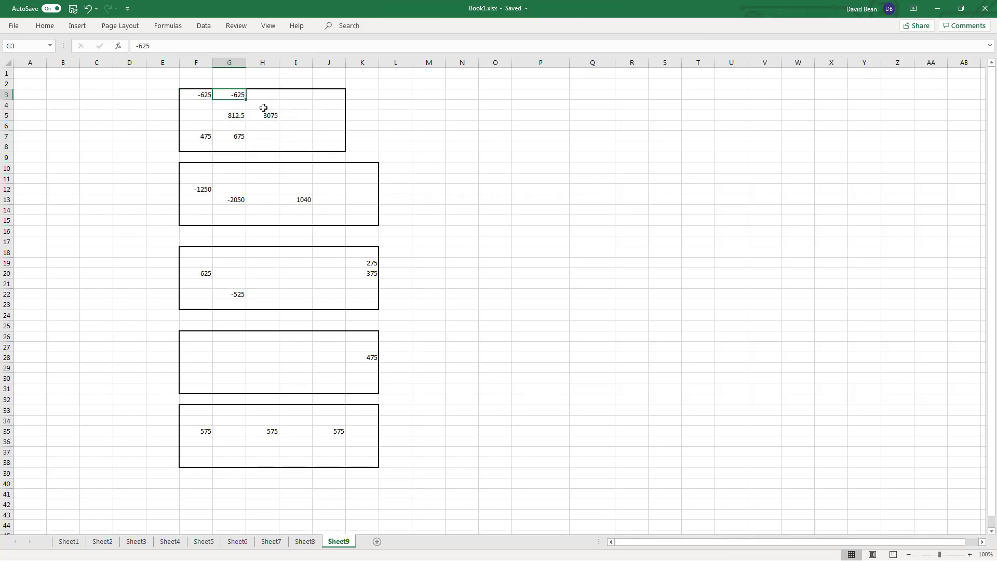
pyautogui.click(271, 116)
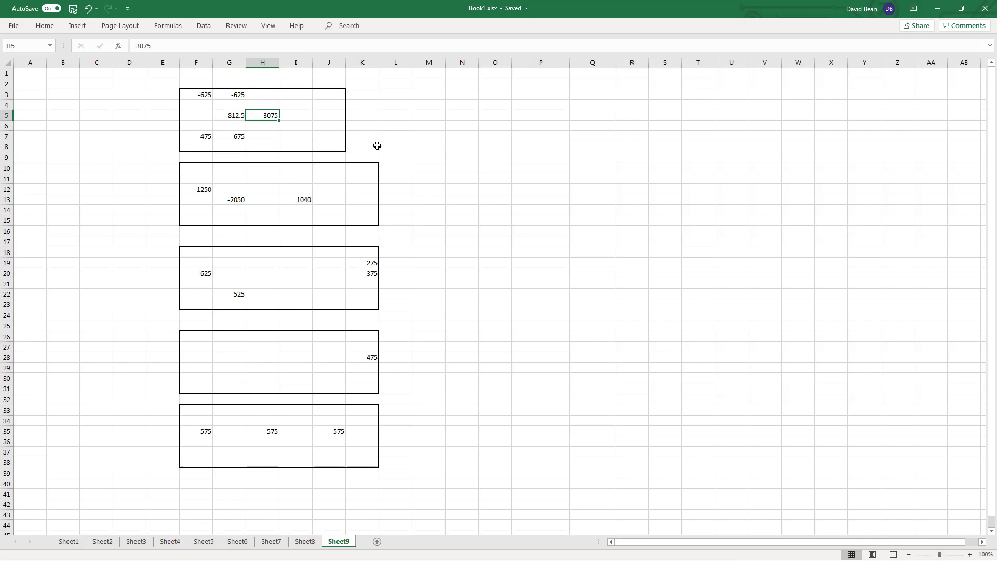
pyautogui.click(240, 95)
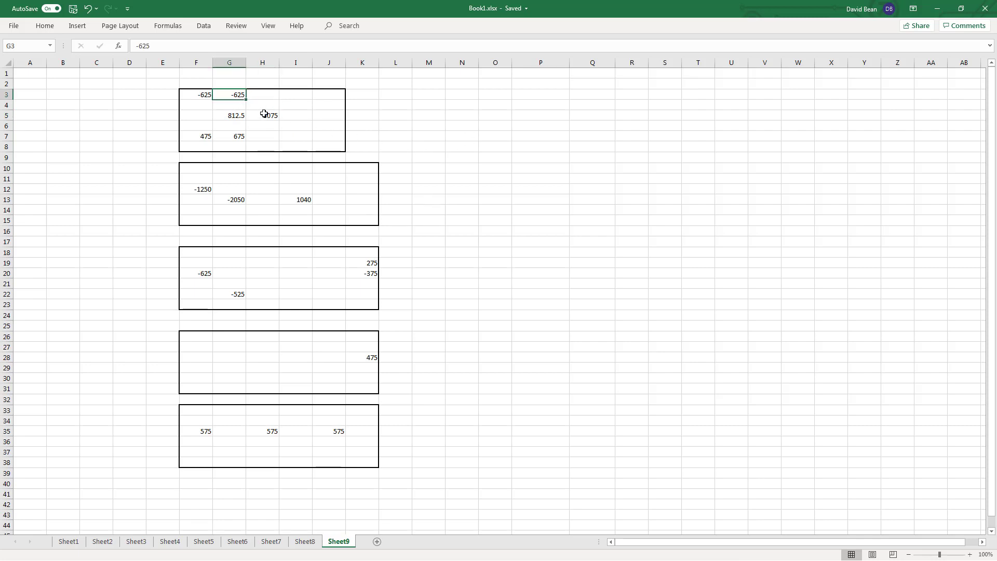
pyautogui.click(265, 114)
pyautogui.click(238, 95)
# Step: Total the first block F3:J8 (3787.5) and select the second block F10:K15 (-2260)
pyautogui.moveTo(200, 99); pyautogui.dragTo(324, 149)
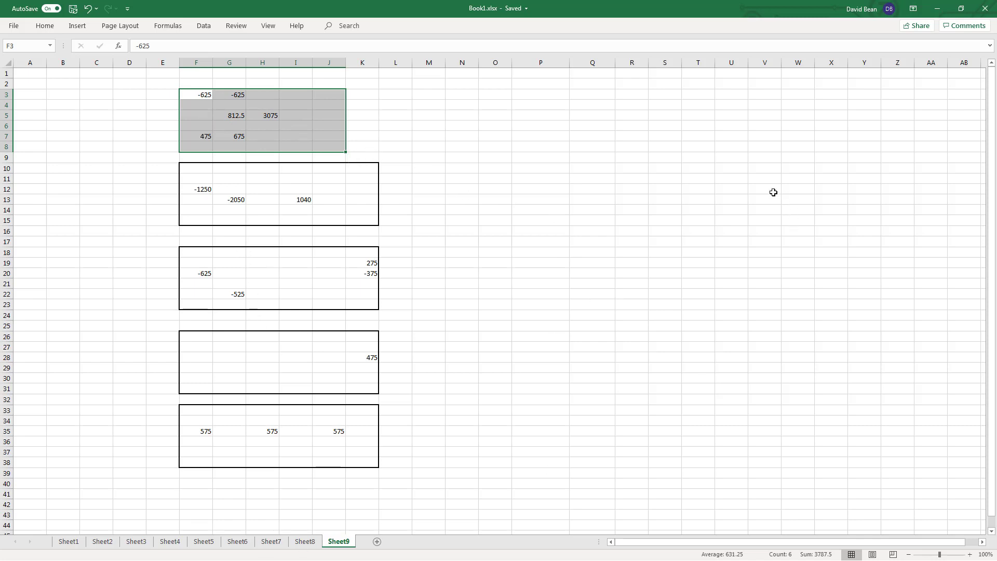
pyautogui.click(490, 245)
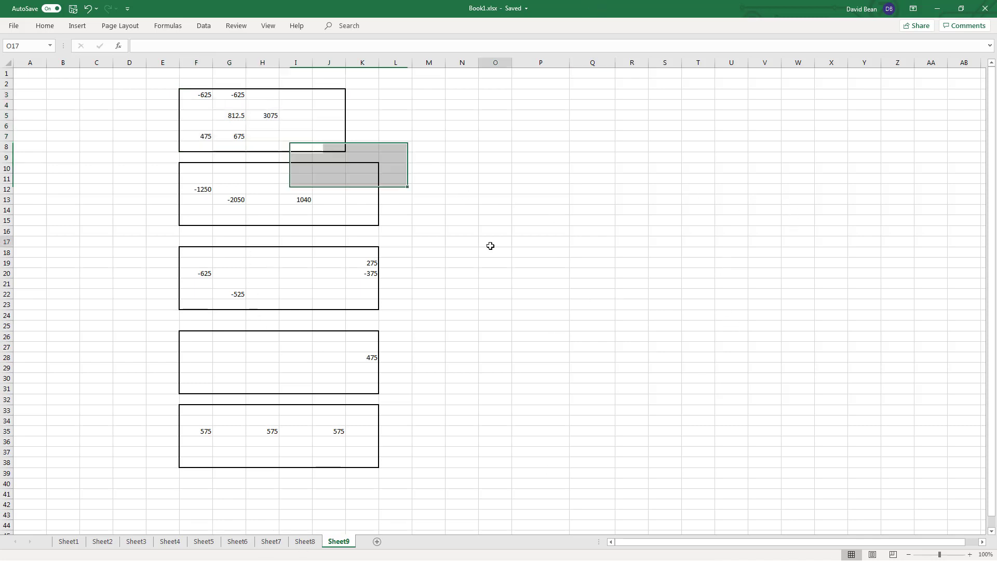
pyautogui.moveTo(201, 167); pyautogui.dragTo(350, 225)
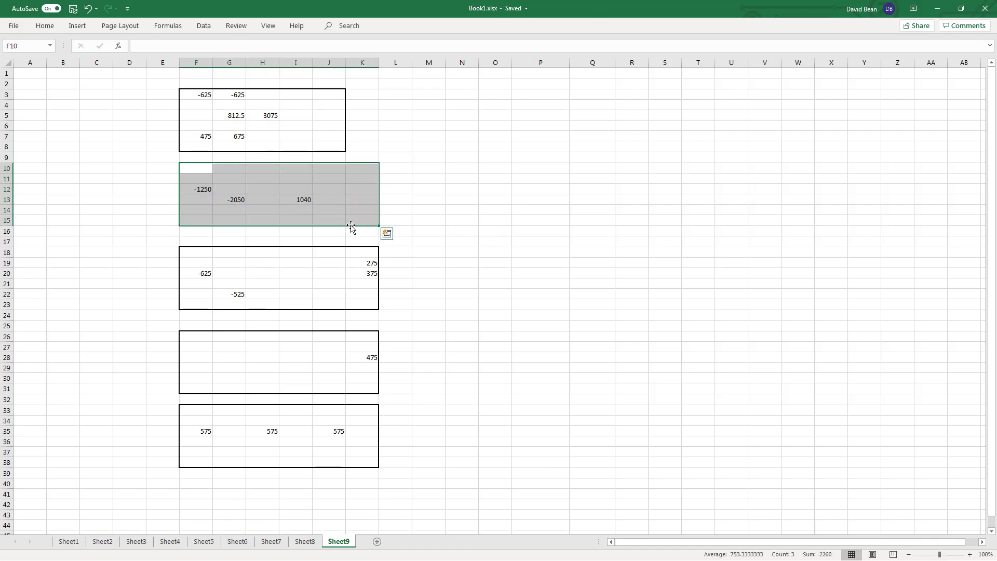
pyautogui.click(456, 198)
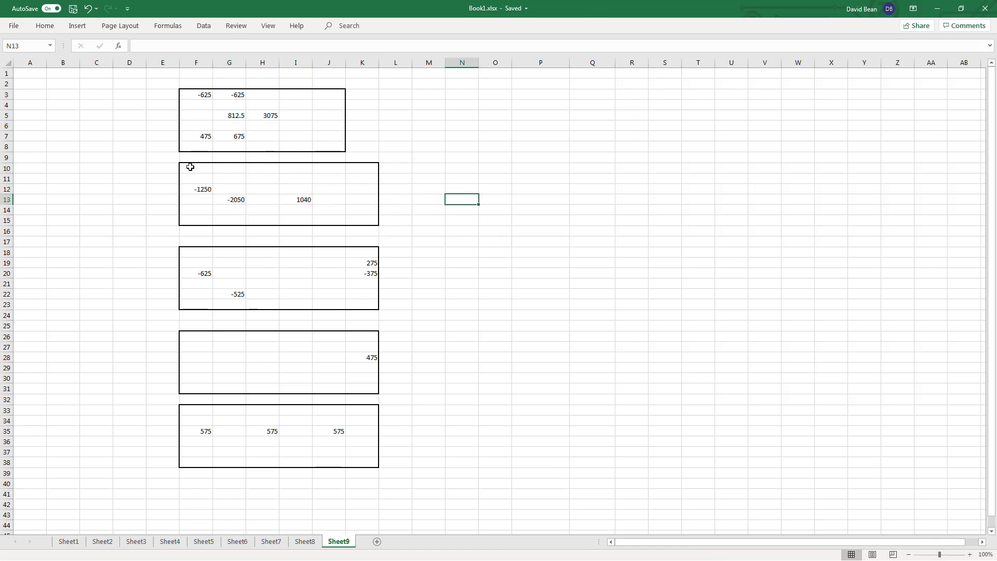
pyautogui.moveTo(189, 165); pyautogui.dragTo(354, 216)
# Step: Clear the Excel selection and review the ESH20 60-min chart full-size in All Strategy Access 2
pyautogui.click(652, 262)
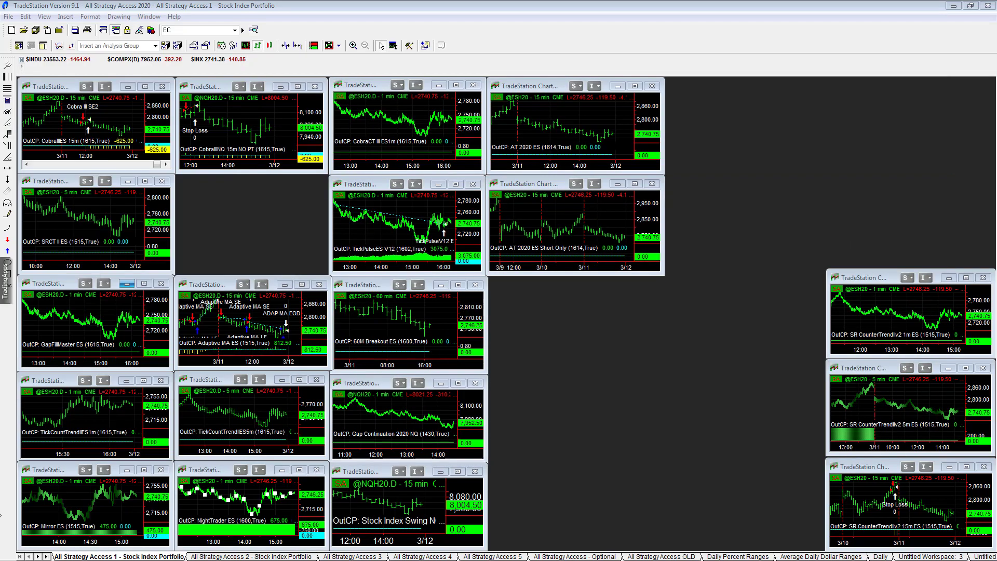
pyautogui.click(203, 556)
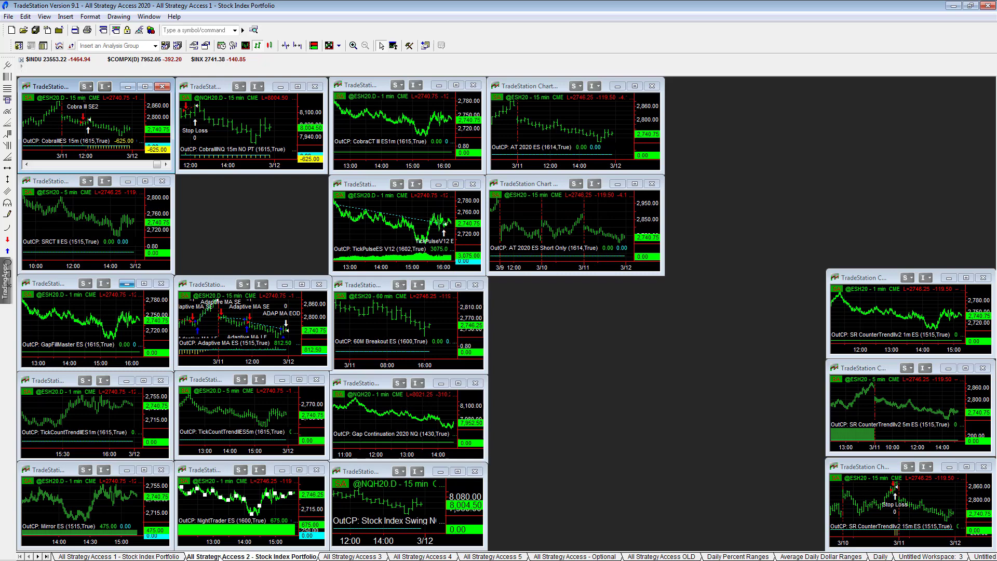
pyautogui.click(265, 350)
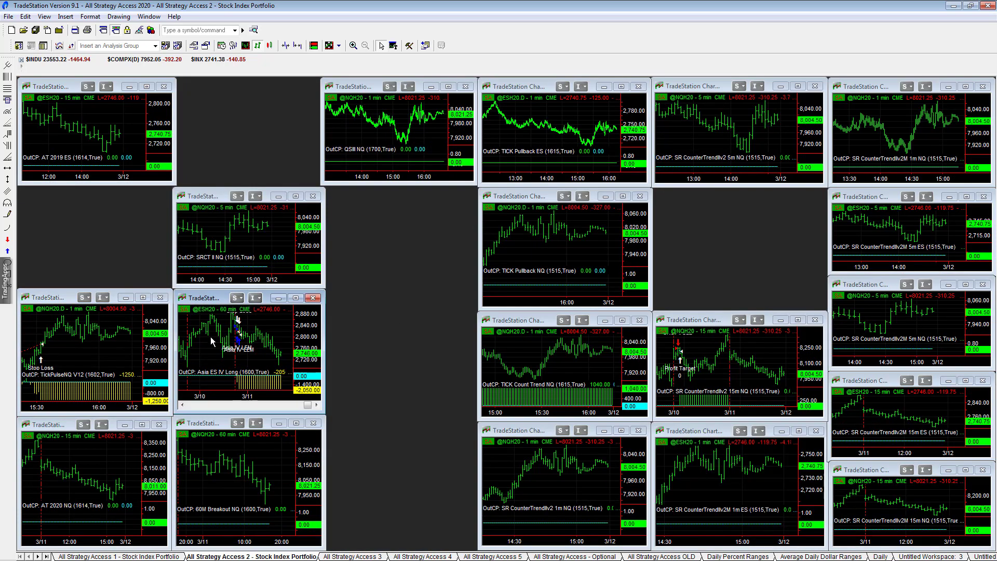
pyautogui.doubleClick(207, 299)
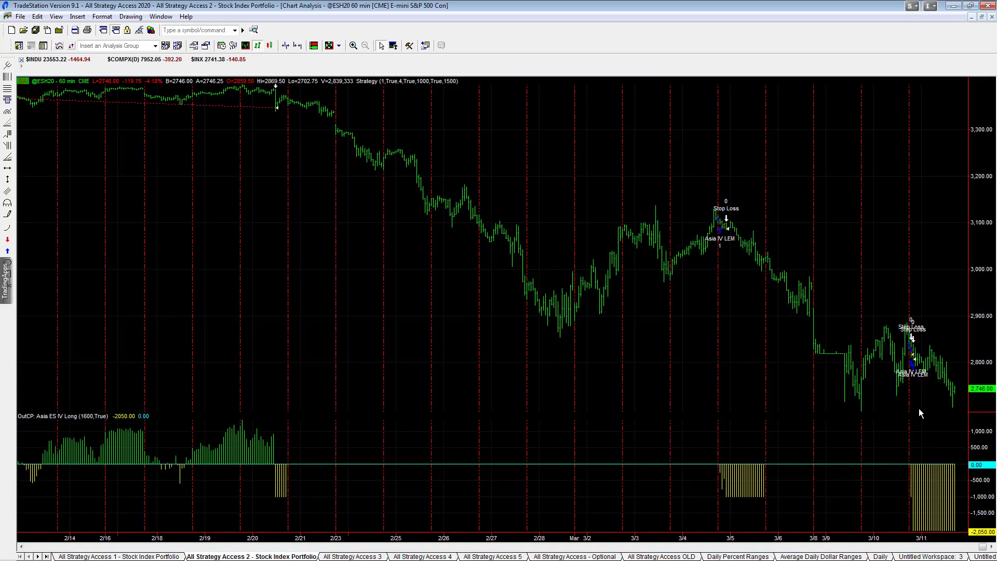
pyautogui.click(982, 17)
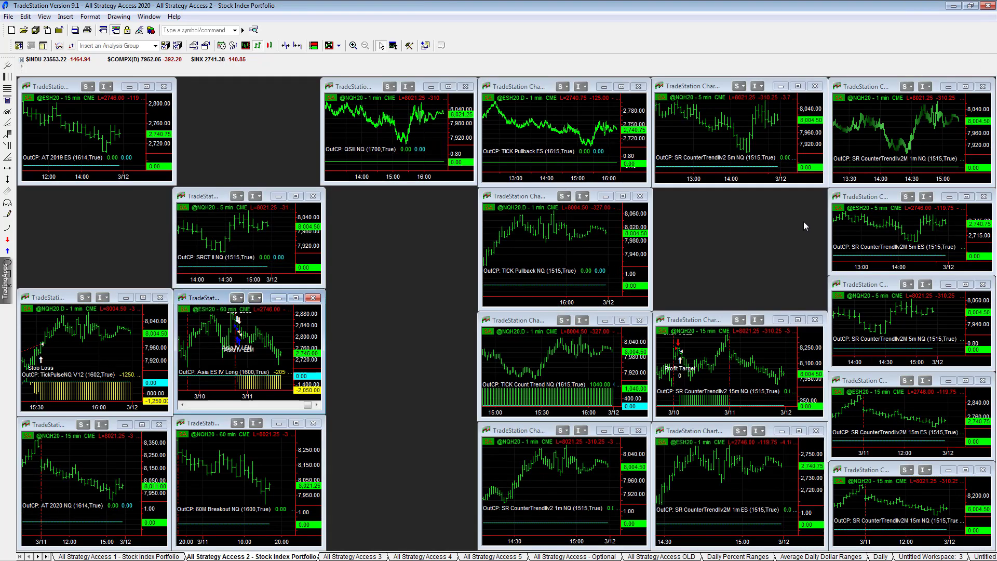
# Step: Review the NQH20.D 1-min chart's 10:09 bar and the TICK Count Trend NQ chart full-size
pyautogui.doubleClick(59, 301)
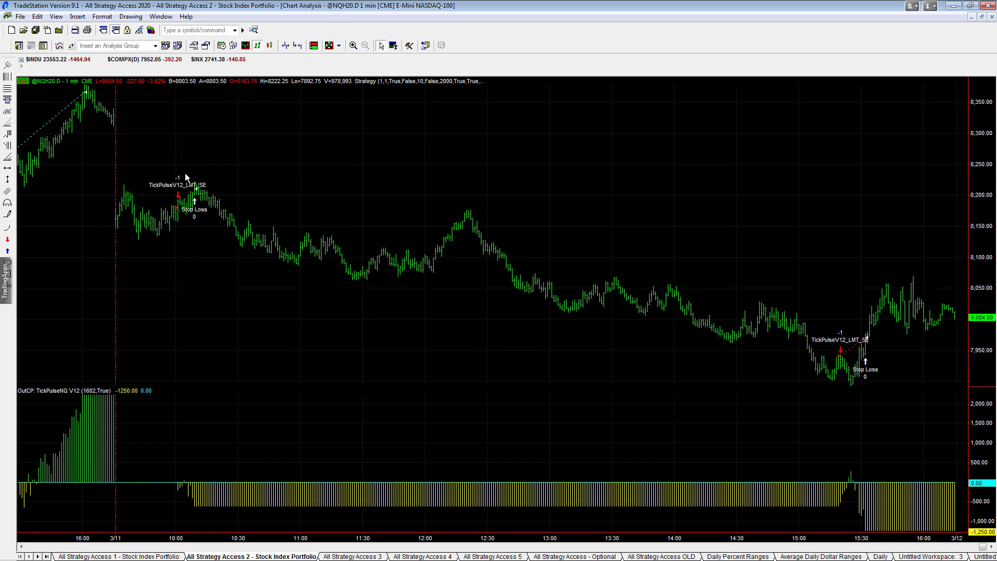
pyautogui.moveTo(204, 233); pyautogui.dragTo(196, 237)
pyautogui.click(981, 17)
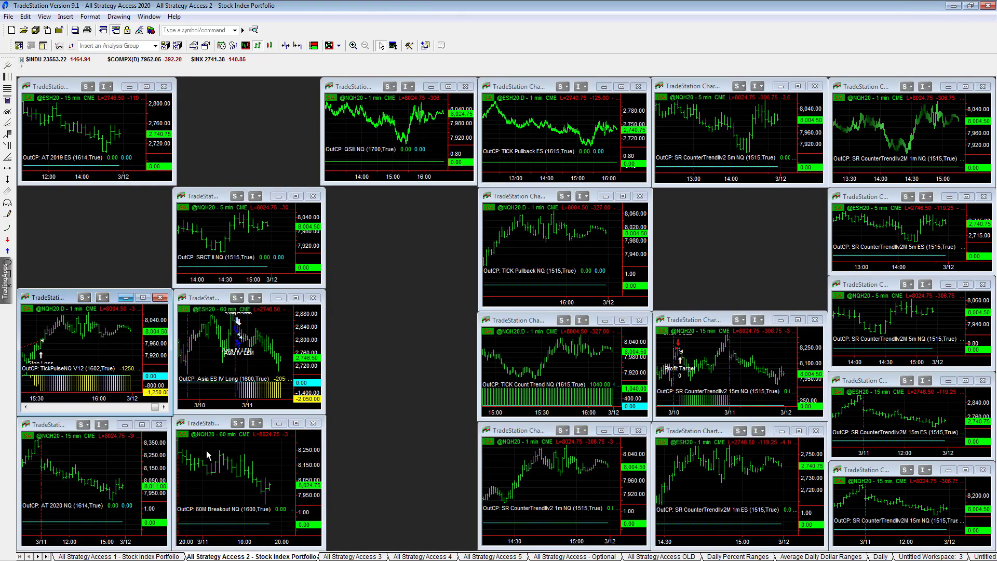
pyautogui.click(575, 370)
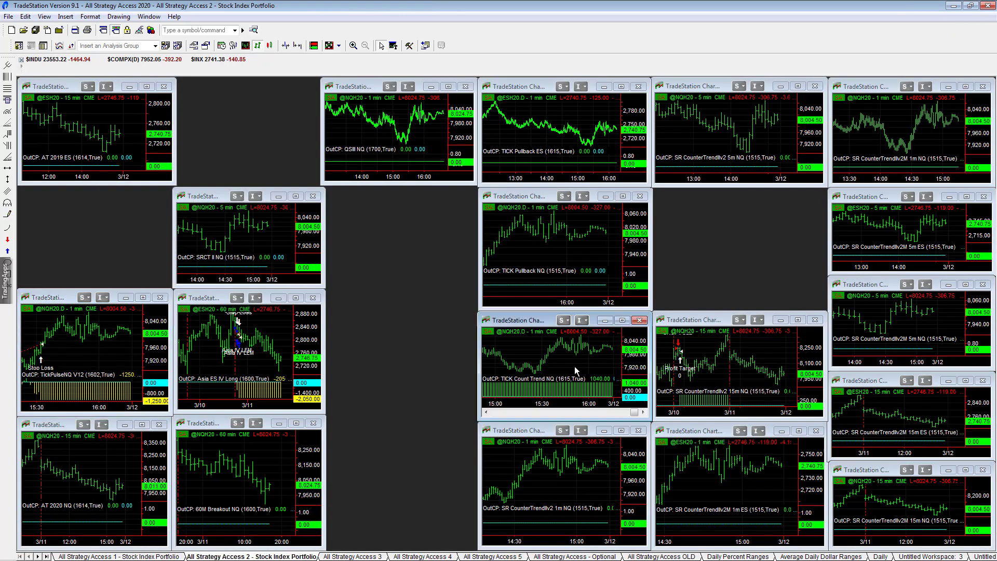
pyautogui.doubleClick(518, 320)
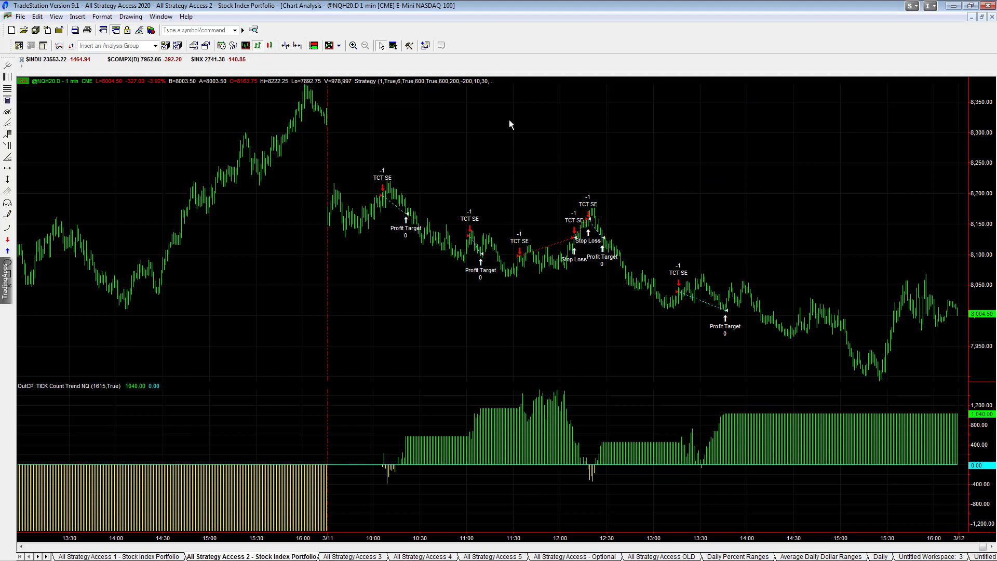
pyautogui.click(982, 16)
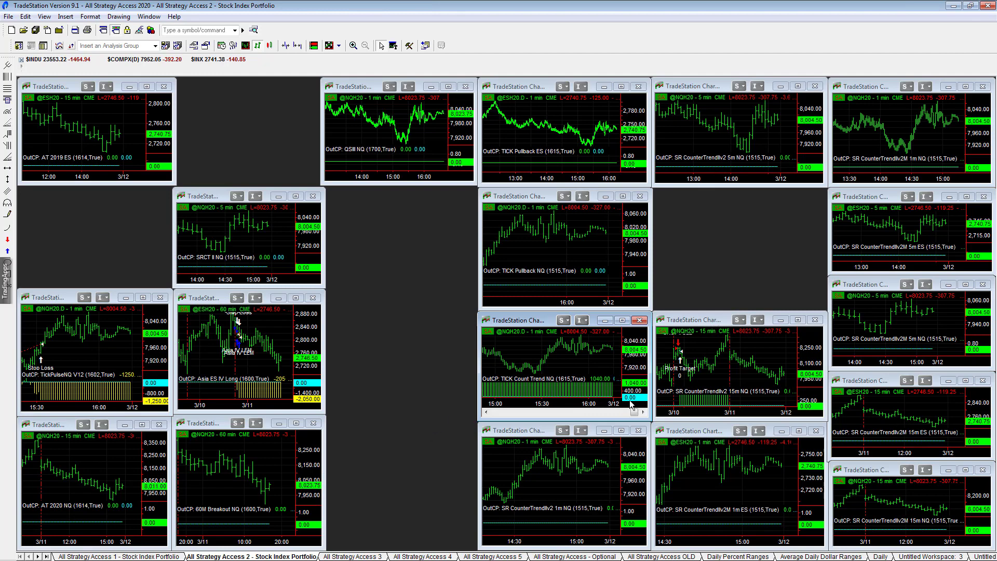
# Step: Briefly check the Excel tally sheet, then return to TradeStation
pyautogui.hotkey('alt', 'Tab')
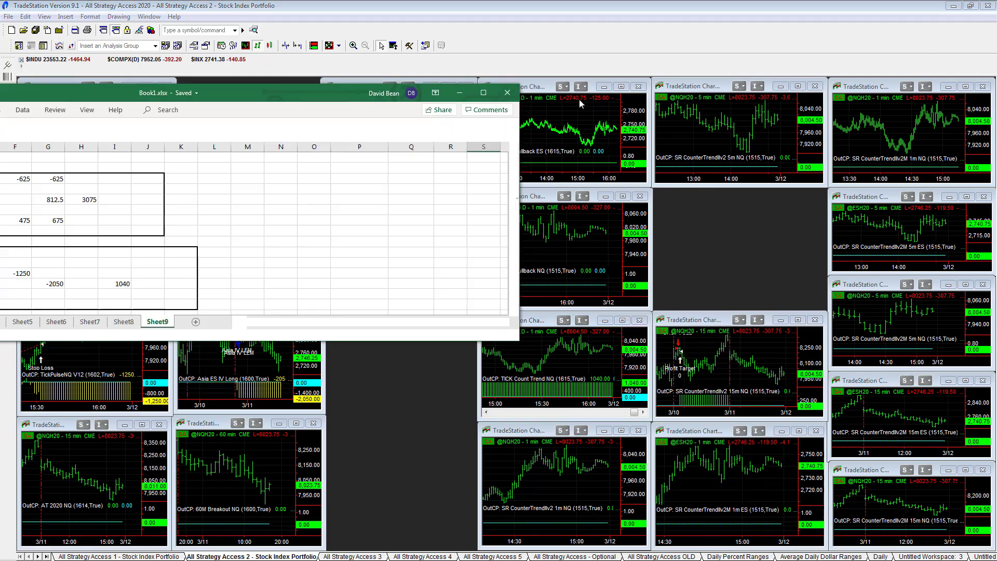
pyautogui.doubleClick(662, 97)
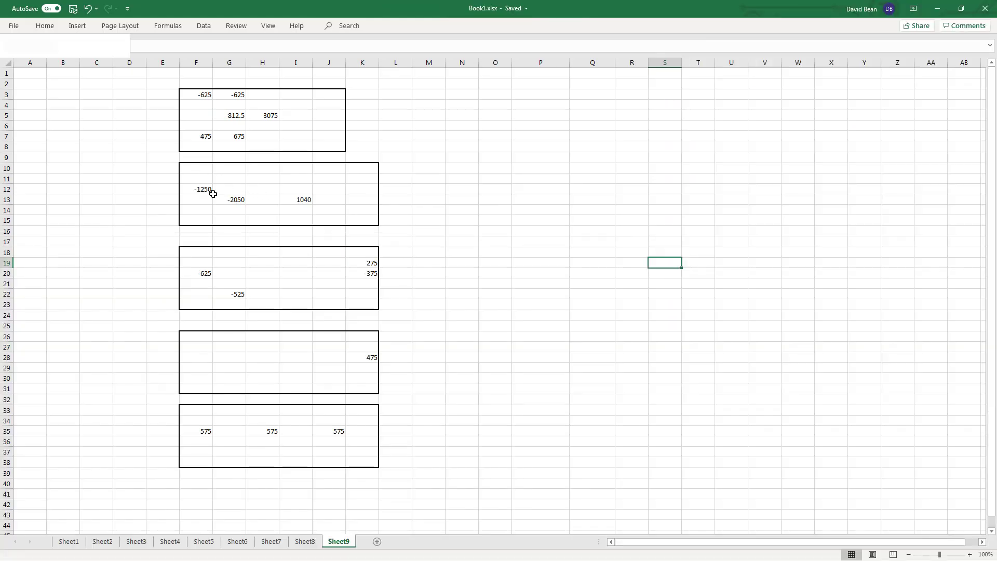
pyautogui.doubleClick(649, 4)
pyautogui.hotkey('alt', 'Tab')
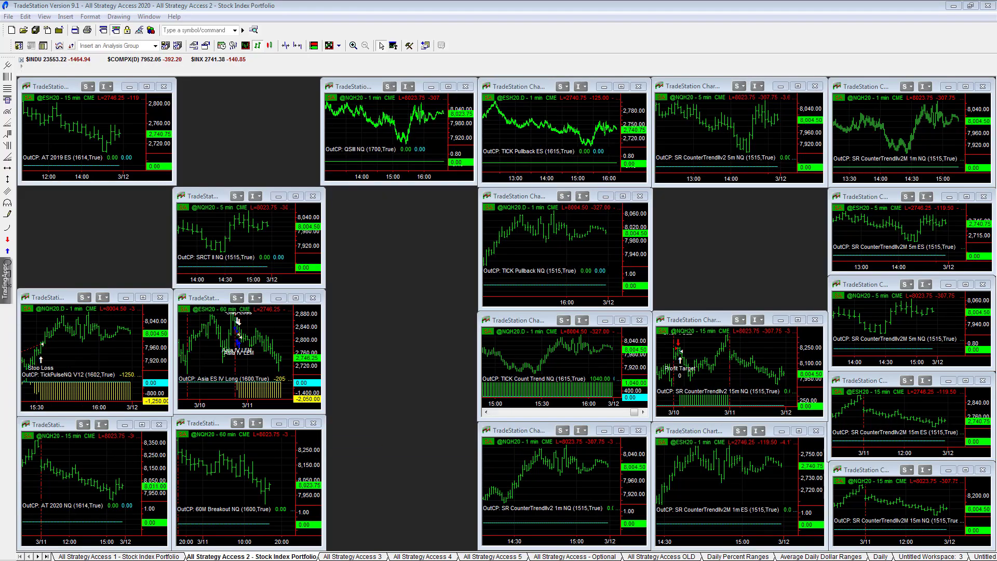
# Step: In All Strategy Access 3, focus the Cobra Euro IV and Soybeans strategy charts
pyautogui.click(364, 556)
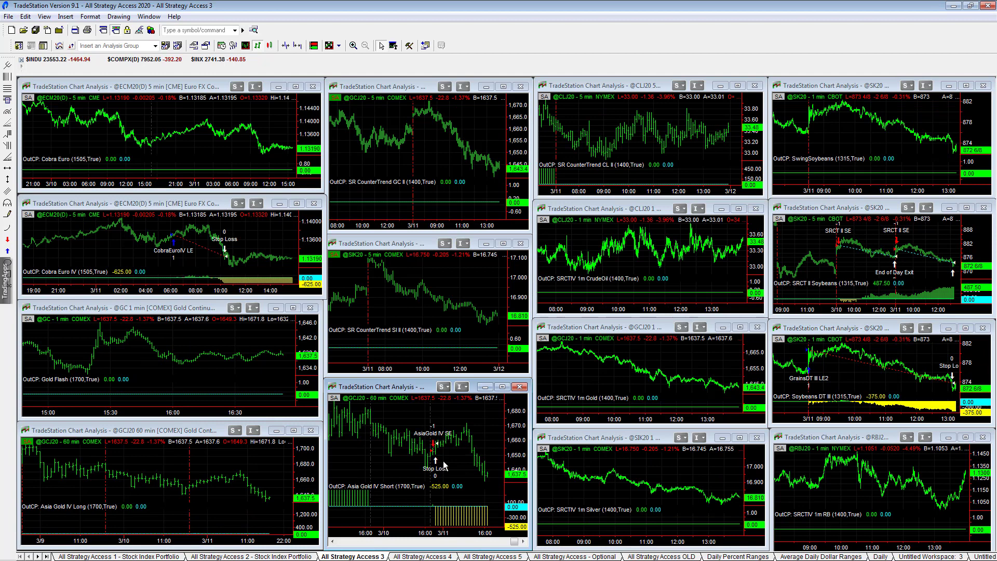
pyautogui.click(203, 254)
pyautogui.write('ecm')
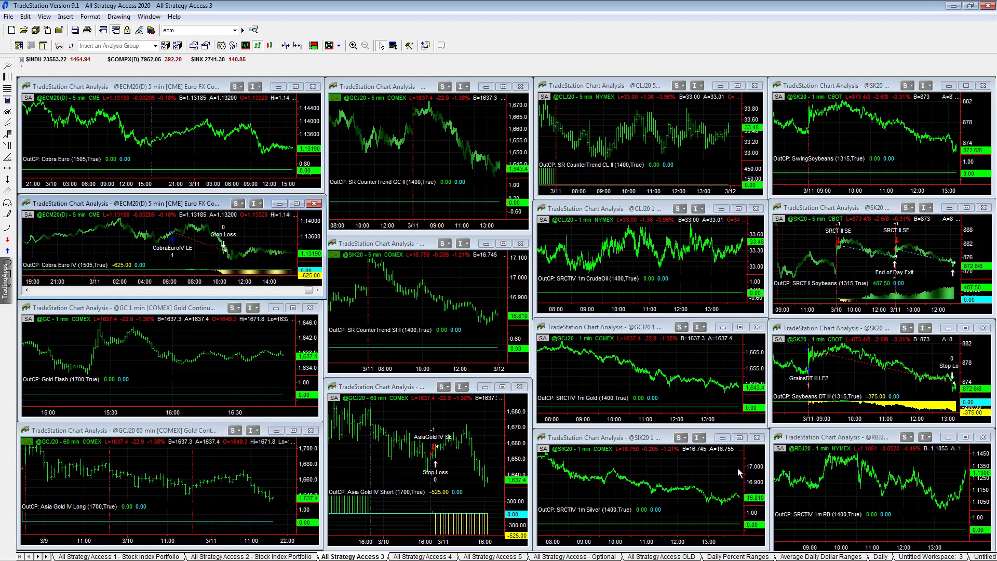
pyautogui.click(930, 269)
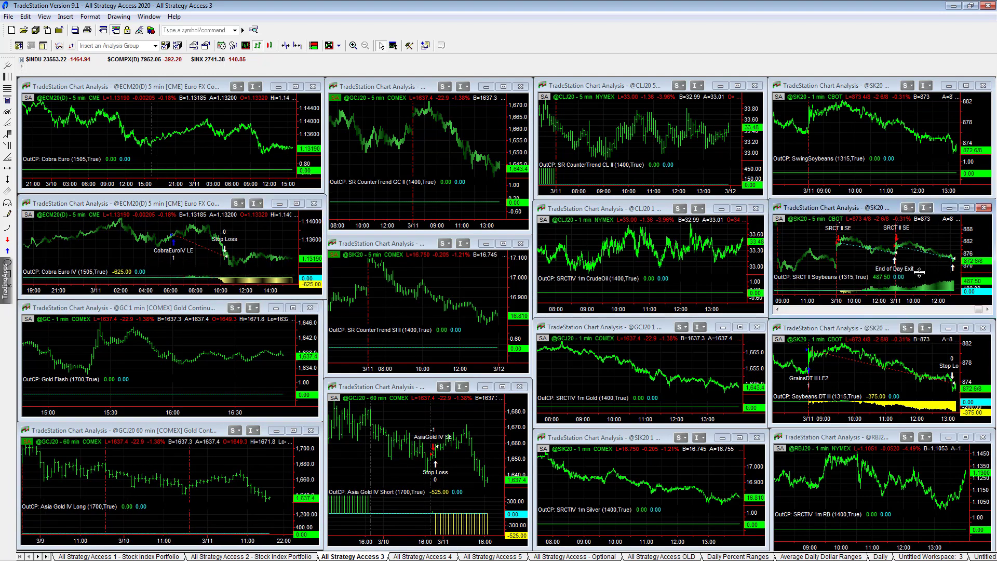
pyautogui.click(882, 393)
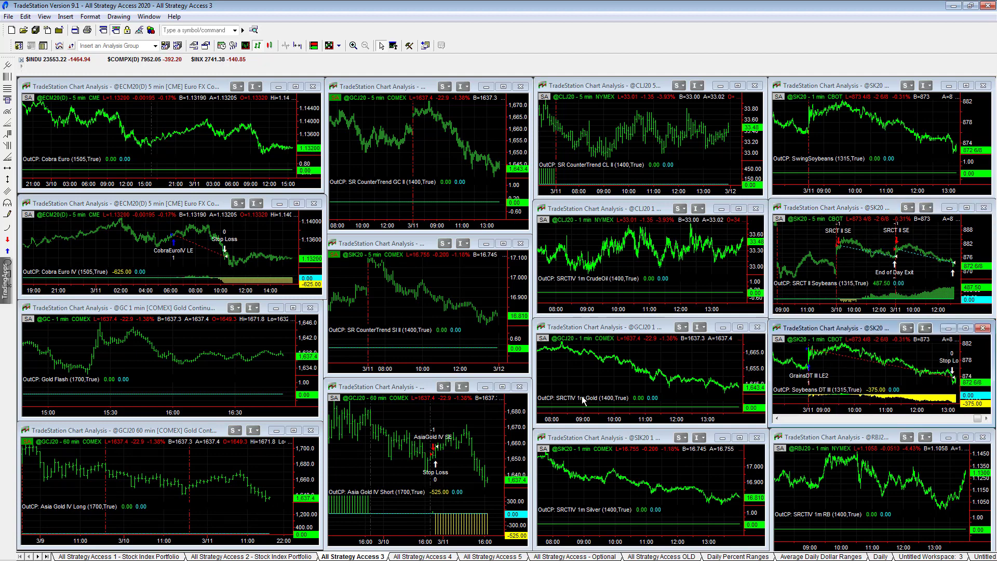
# Step: Check the SRCT II NG natural gas chart full-size in All Strategy Access 4, then go to Access 5
pyautogui.click(416, 557)
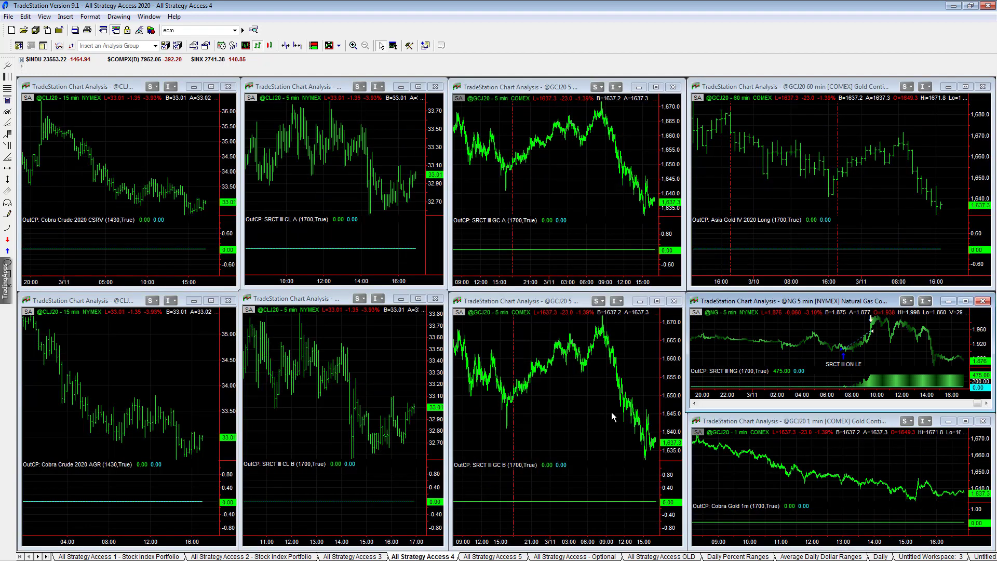
pyautogui.doubleClick(740, 301)
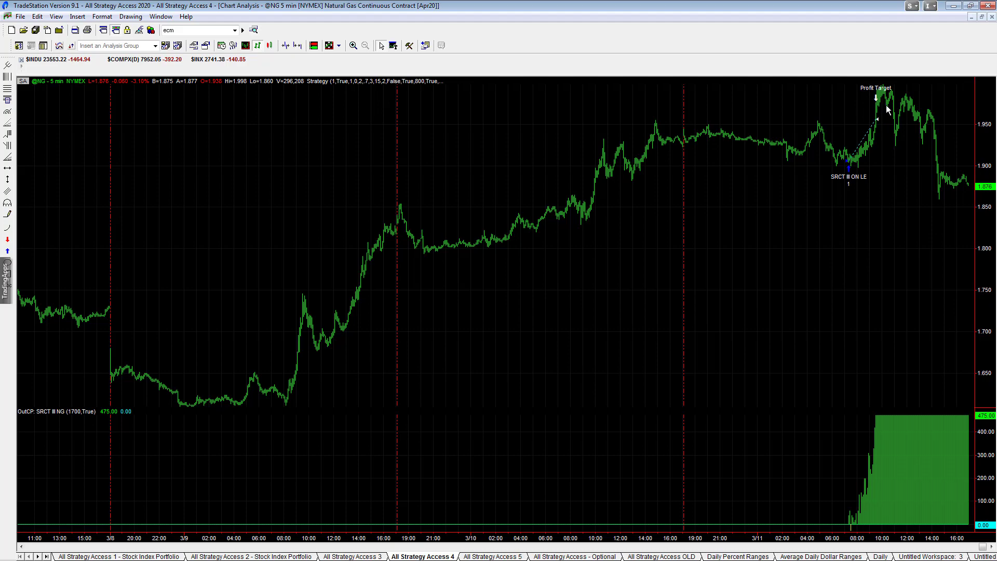
pyautogui.click(982, 17)
pyautogui.click(493, 556)
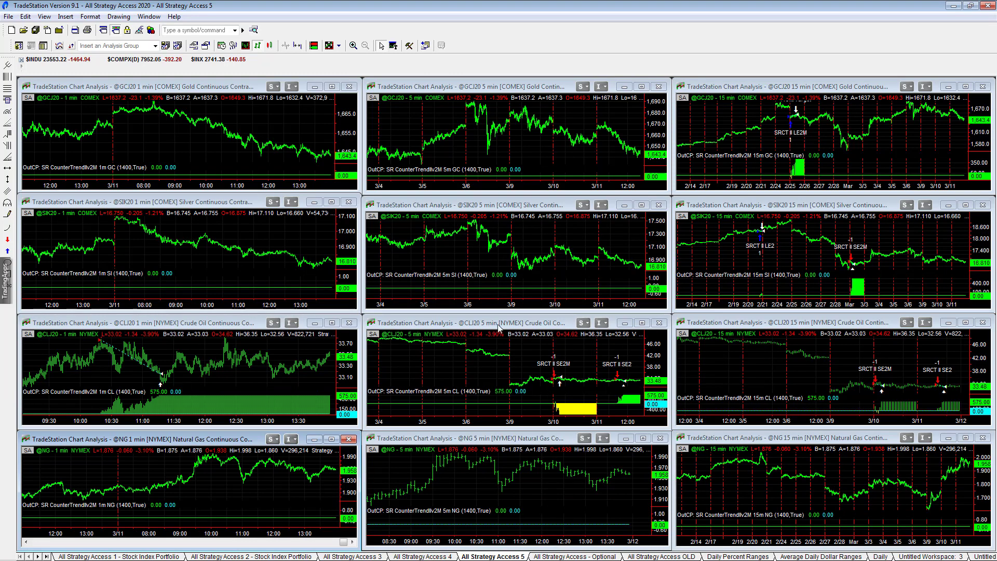
# Step: View the 1-, 5- and 15-minute crude oil charts full-size, then switch to Stock Index Portfolio
pyautogui.doubleClick(208, 323)
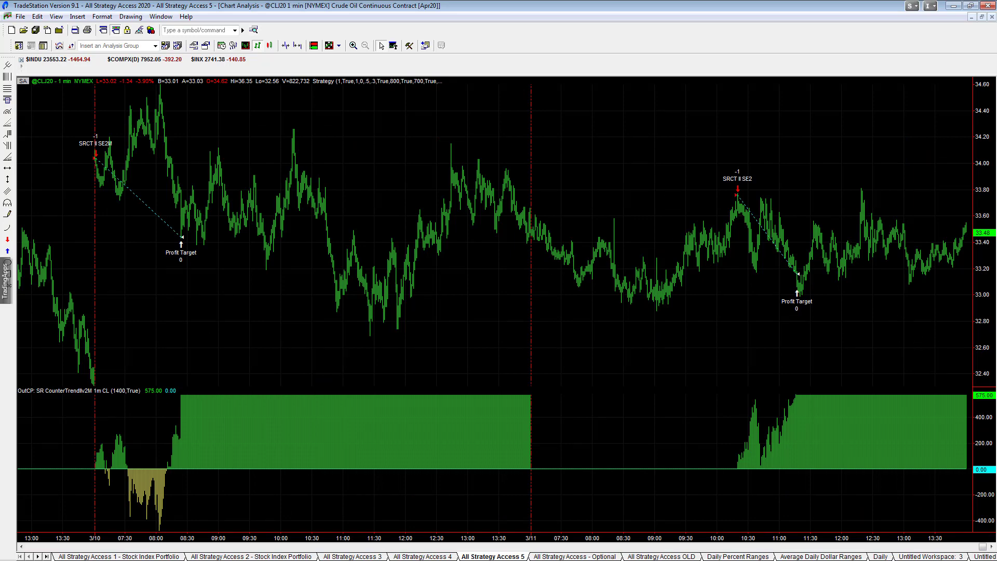
pyautogui.click(982, 17)
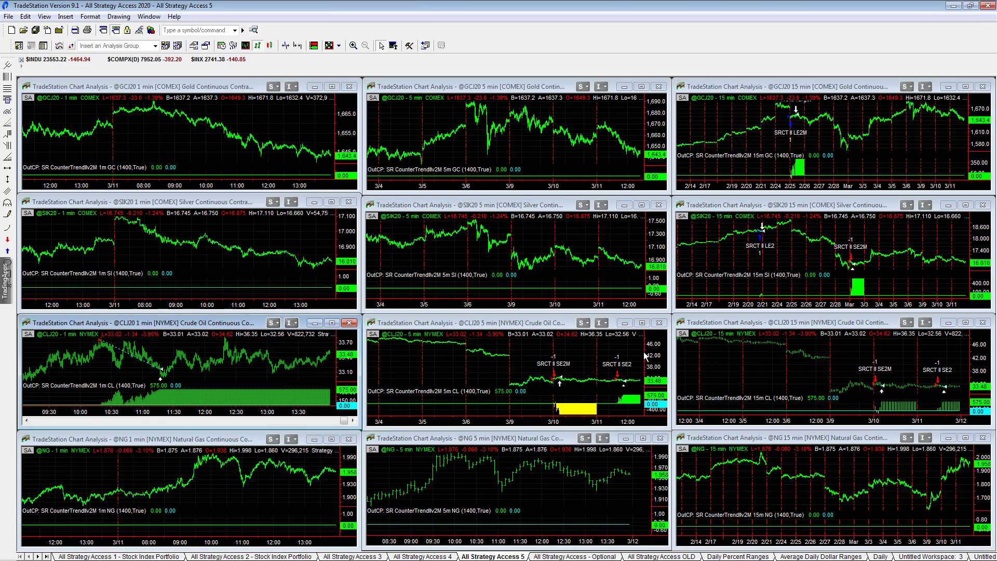
pyautogui.doubleClick(474, 324)
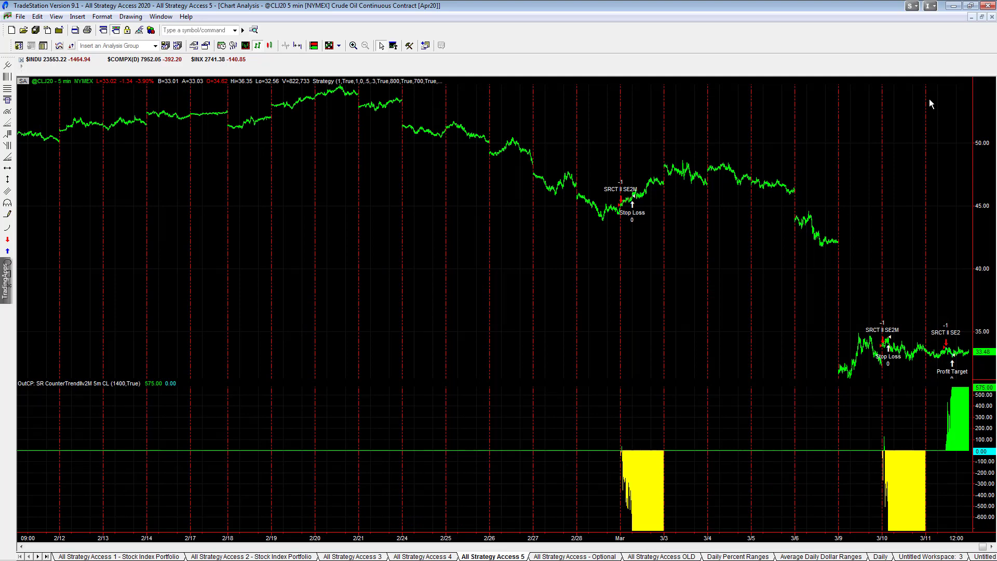
pyautogui.click(982, 17)
pyautogui.doubleClick(756, 323)
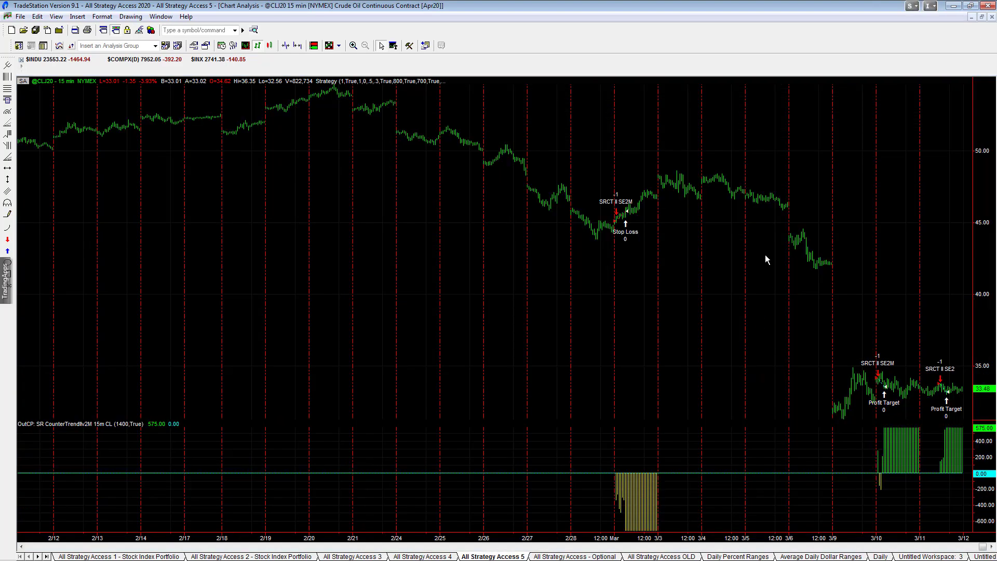
pyautogui.click(982, 16)
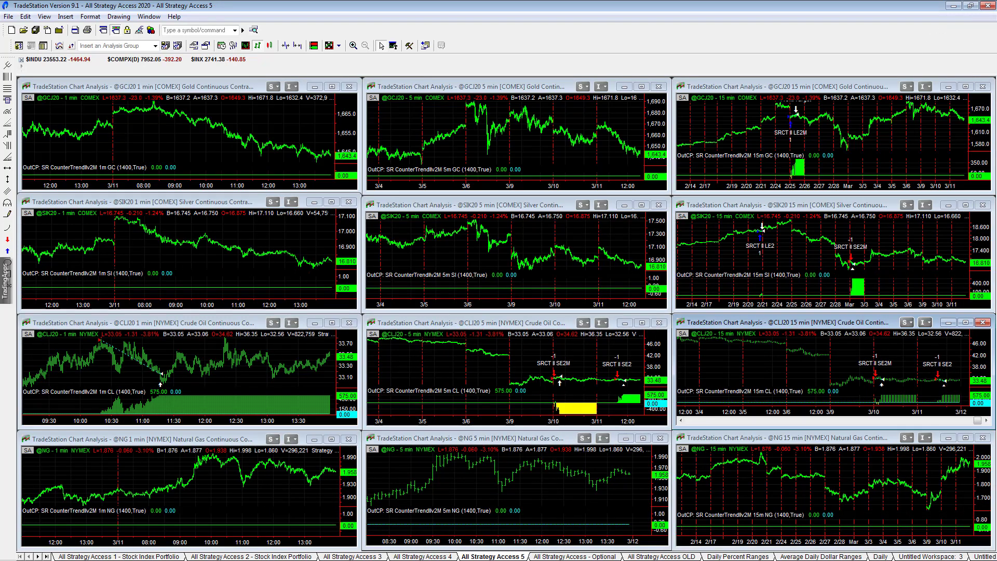
pyautogui.click(158, 556)
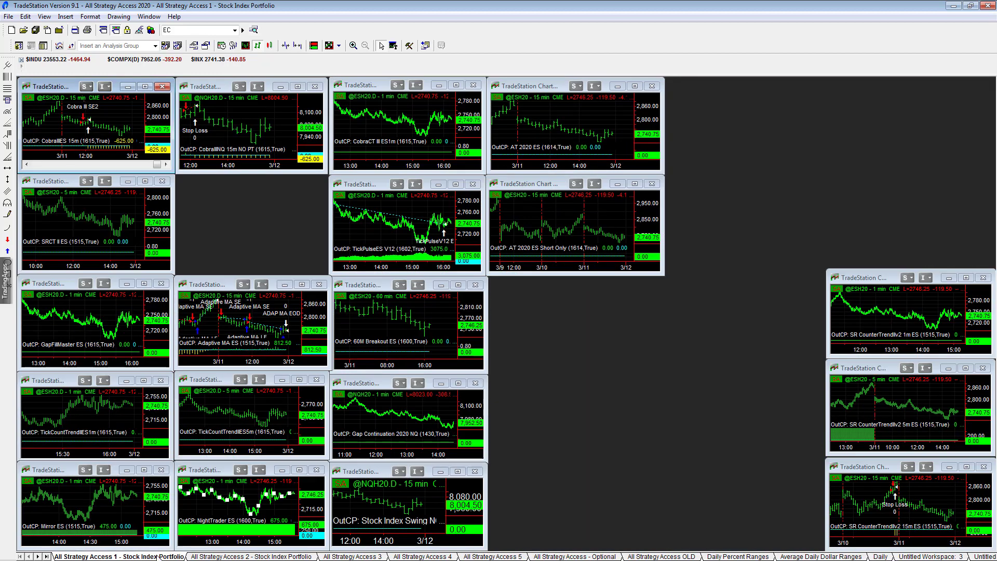
pyautogui.doubleClick(372, 190)
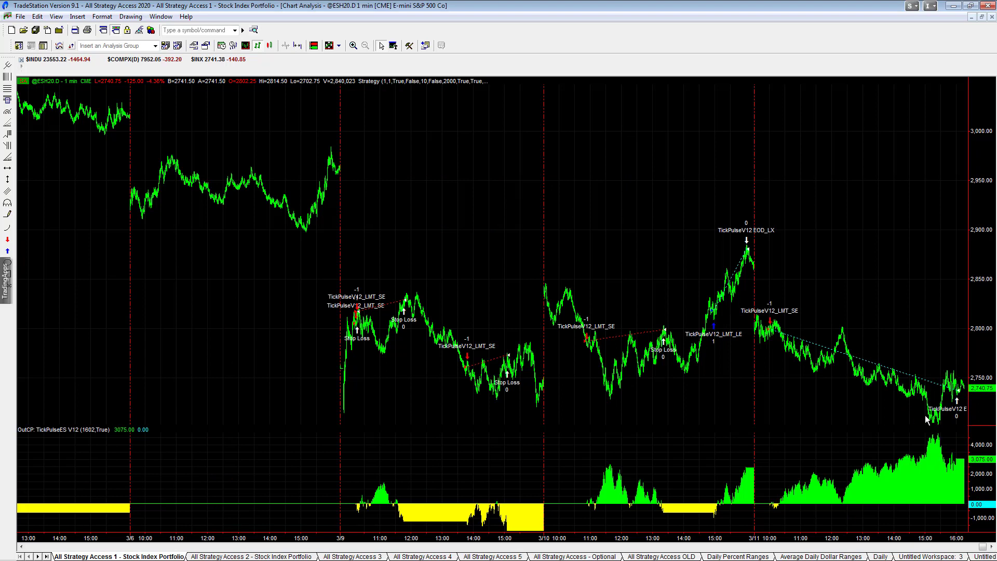
pyautogui.moveTo(913, 419); pyautogui.dragTo(956, 408)
pyautogui.moveTo(855, 391); pyautogui.dragTo(842, 374)
pyautogui.click(981, 17)
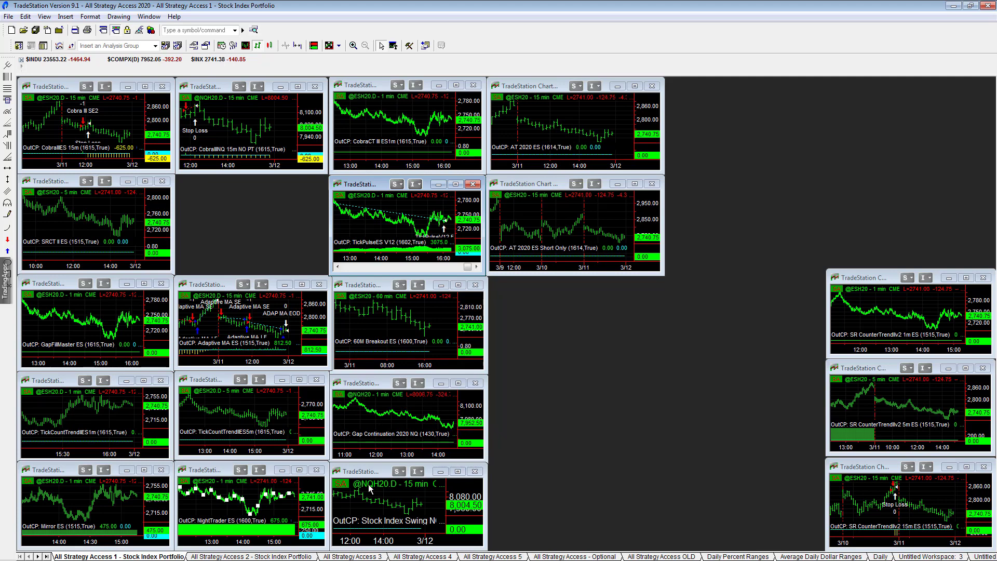
pyautogui.doubleClick(362, 473)
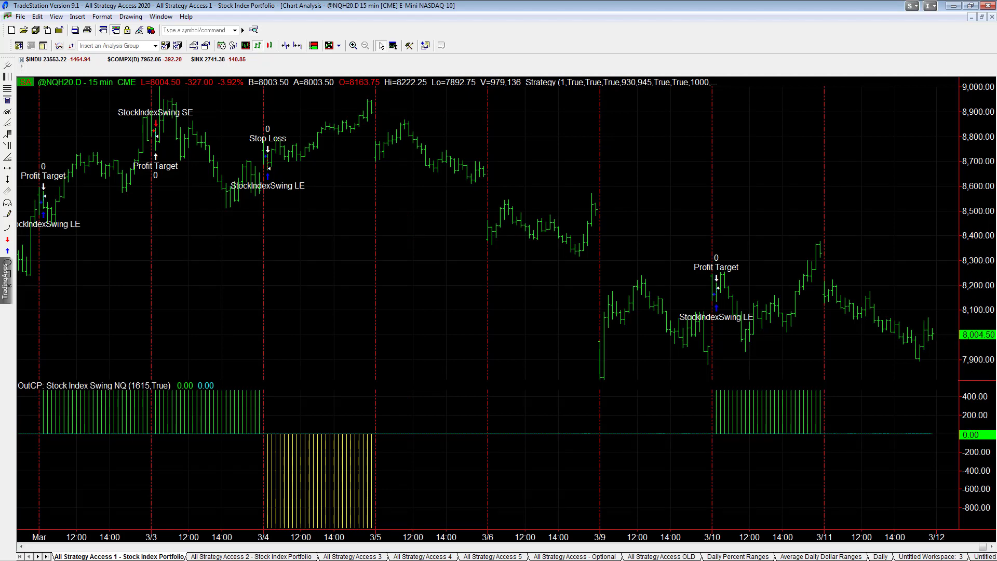
pyautogui.click(982, 16)
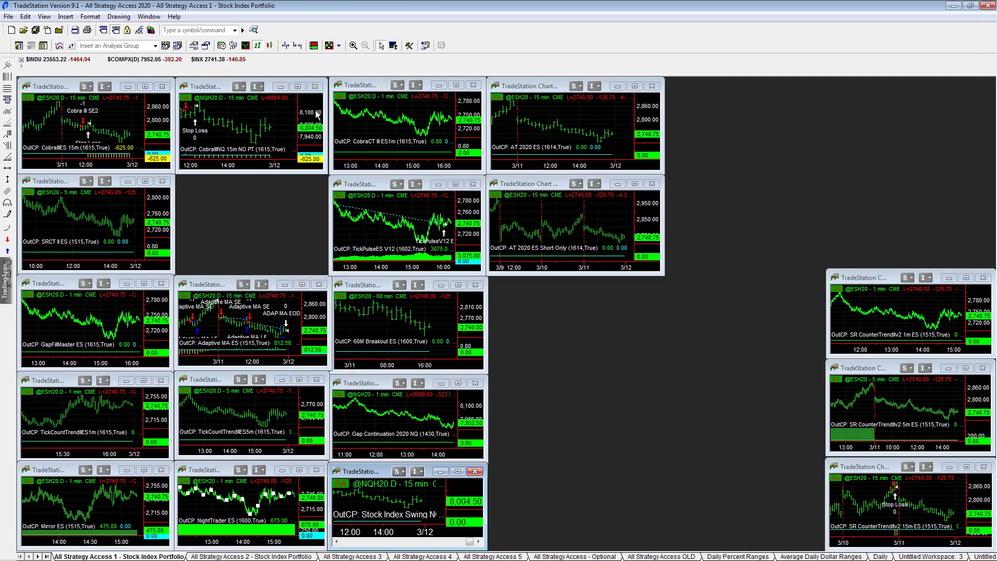